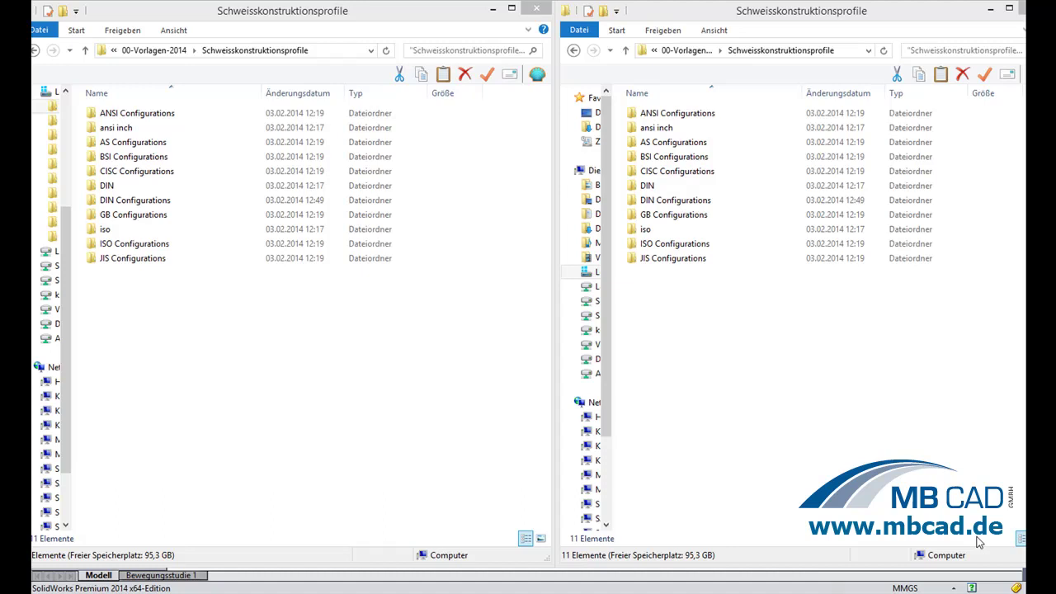
# - Open DIN > C Channel in the left Explorer window and DIN Configurations in the right one
pyautogui.doubleClick(128, 189)
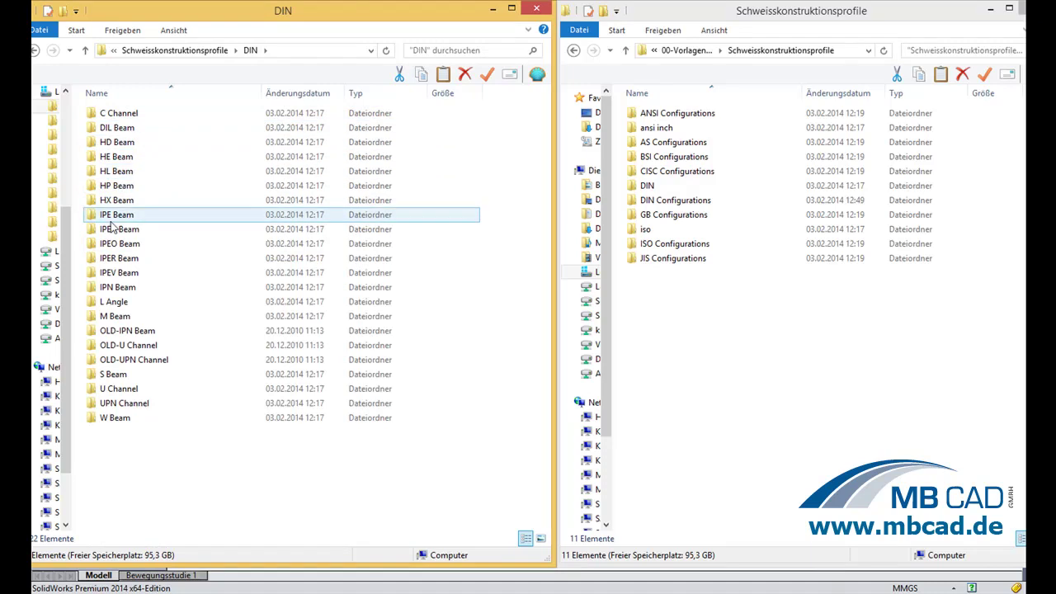
pyautogui.doubleClick(121, 115)
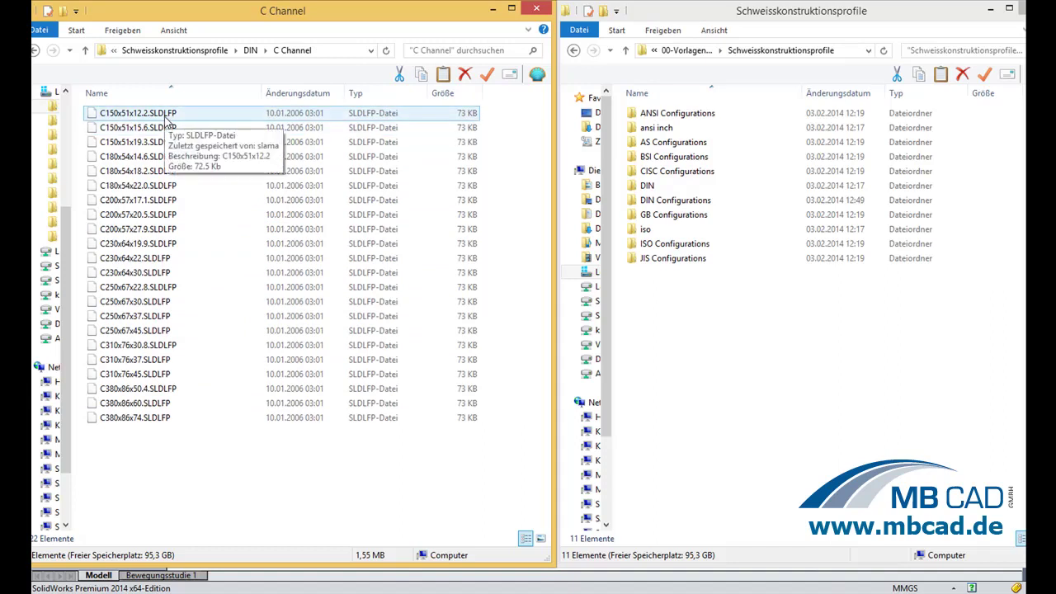
pyautogui.doubleClick(652, 206)
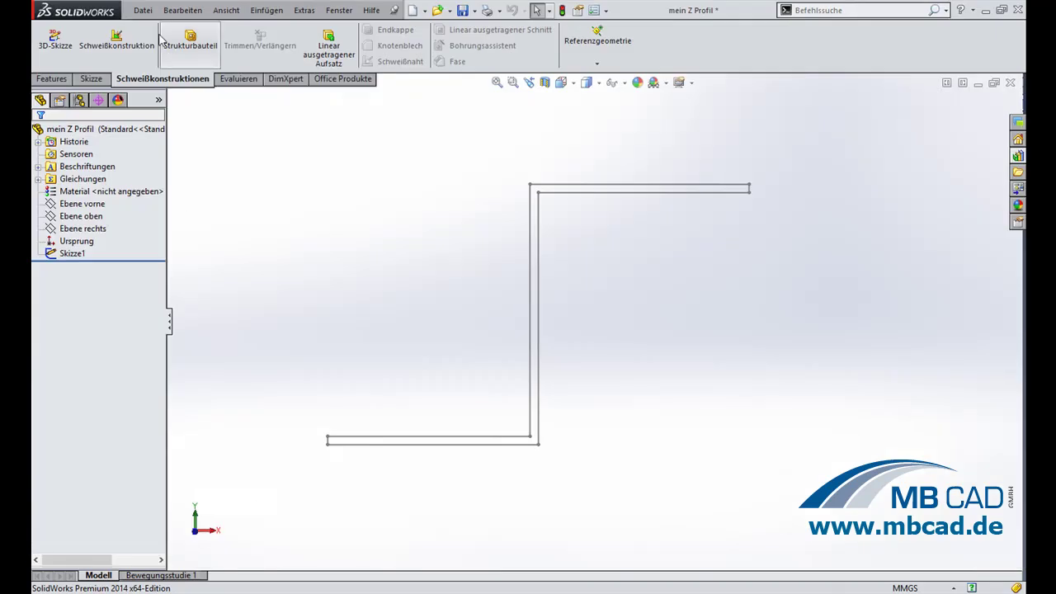
# - Open C Channel.SLDLFP from C:\00-Vorlagen-2014\Schweisskonstruktionsprofile\DIN Configurations
pyautogui.click(145, 12)
pyautogui.click(169, 54)
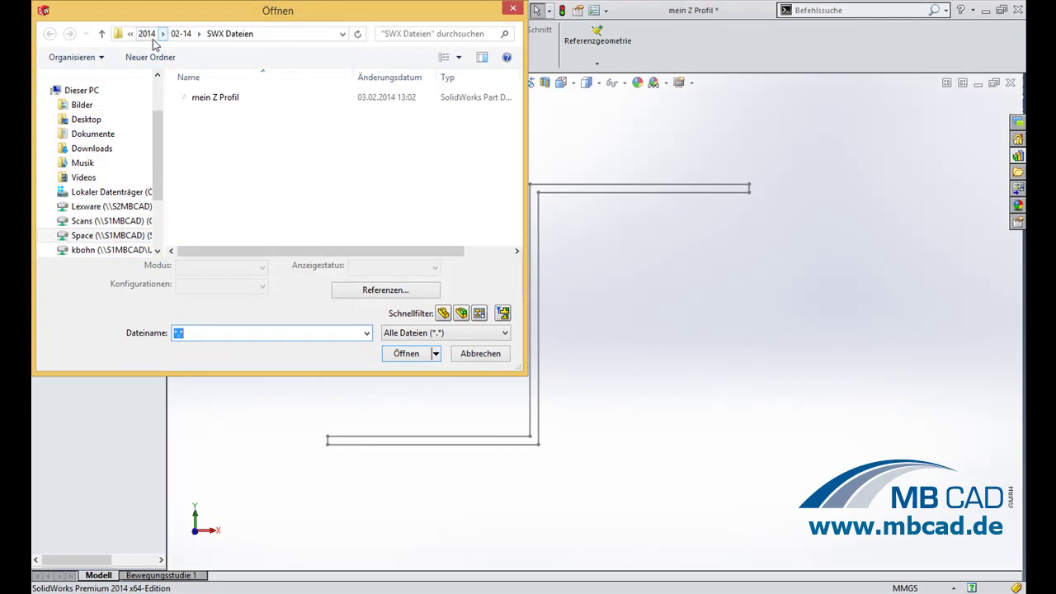
pyautogui.click(97, 194)
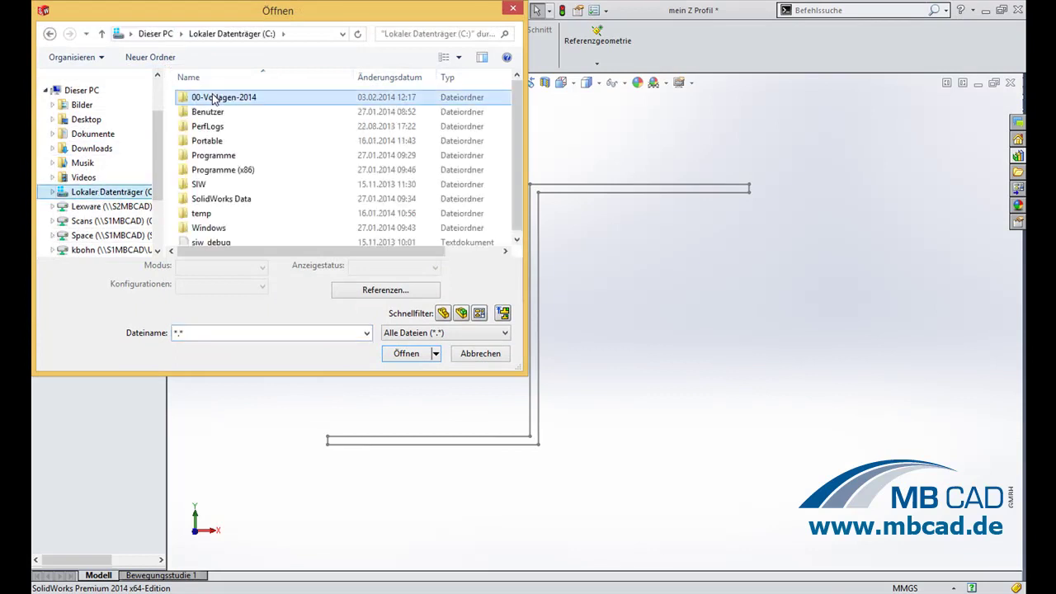
pyautogui.doubleClick(207, 94)
pyautogui.scroll(-1, 288, 154)
pyautogui.scroll(-5, 288, 154)
pyautogui.doubleClick(248, 126)
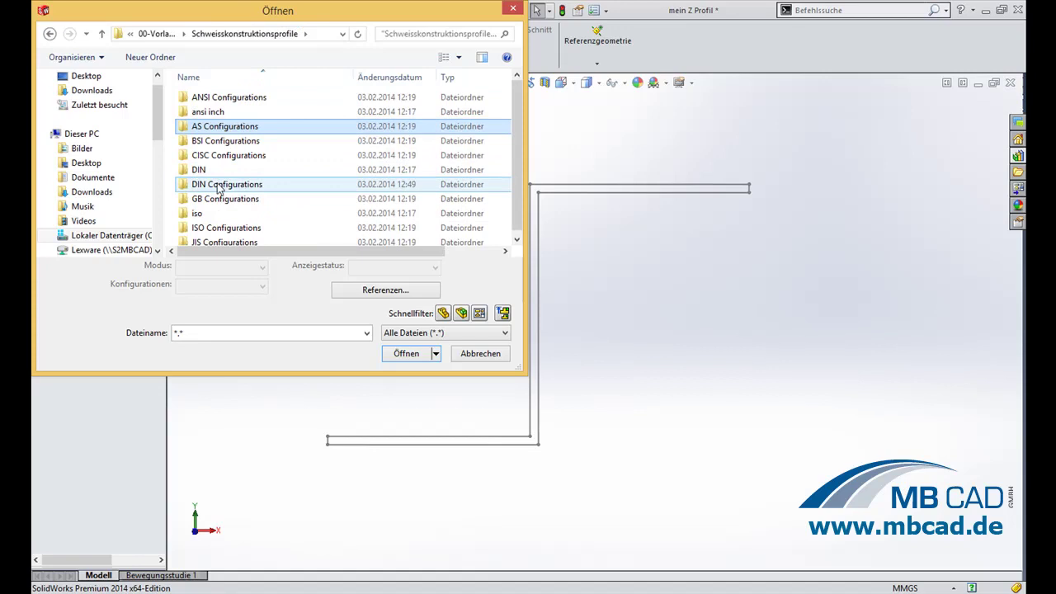
pyautogui.click(210, 186)
pyautogui.doubleClick(182, 187)
pyautogui.click(219, 98)
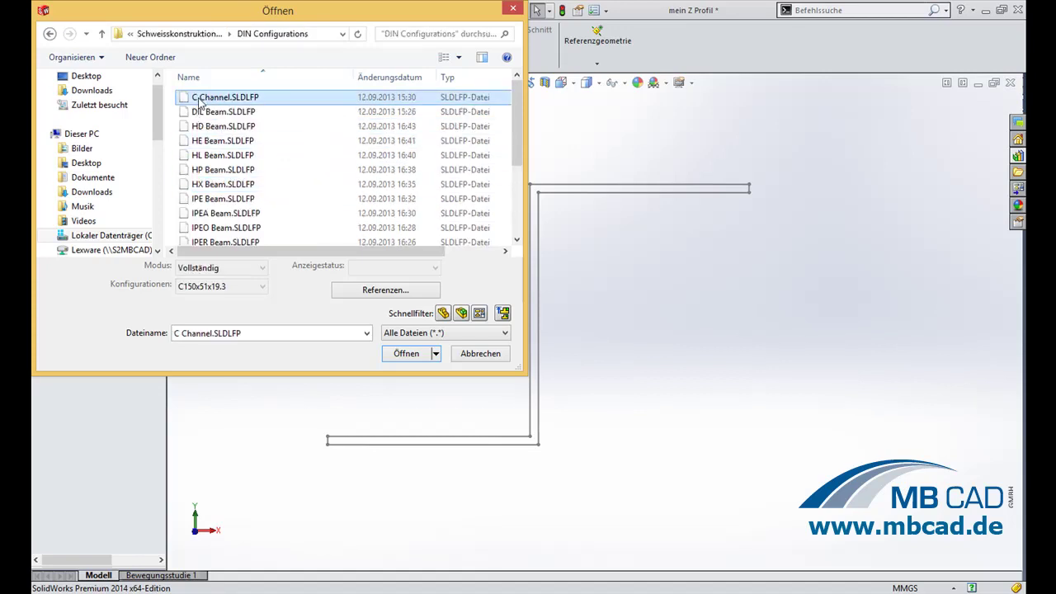
pyautogui.click(396, 353)
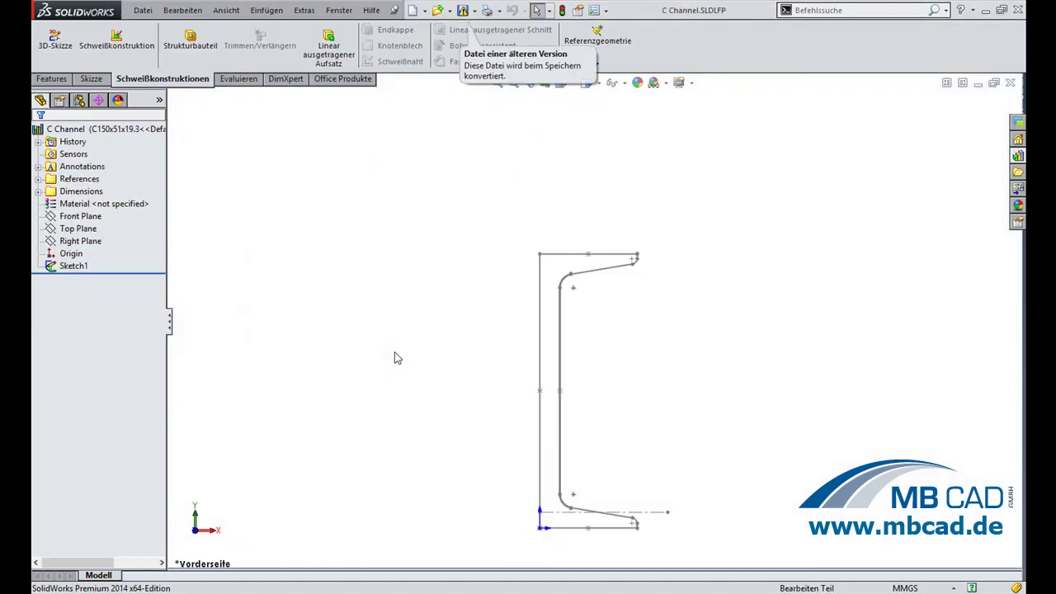
# - Show the C Channel size configurations in ConfigurationManager, then bring up the Open dialog again
pyautogui.click(79, 100)
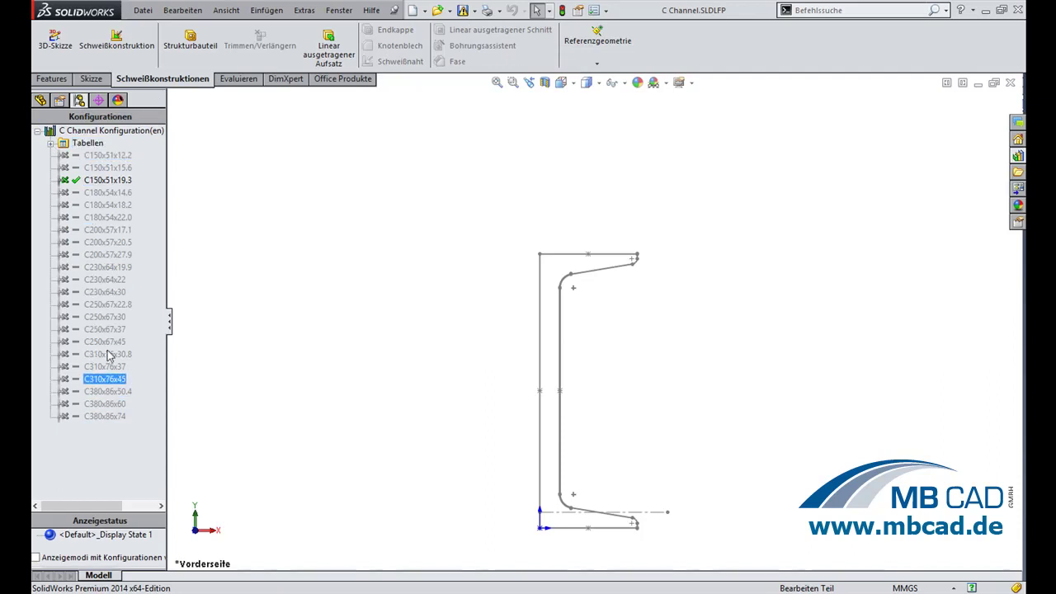
pyautogui.click(143, 10)
pyautogui.click(169, 54)
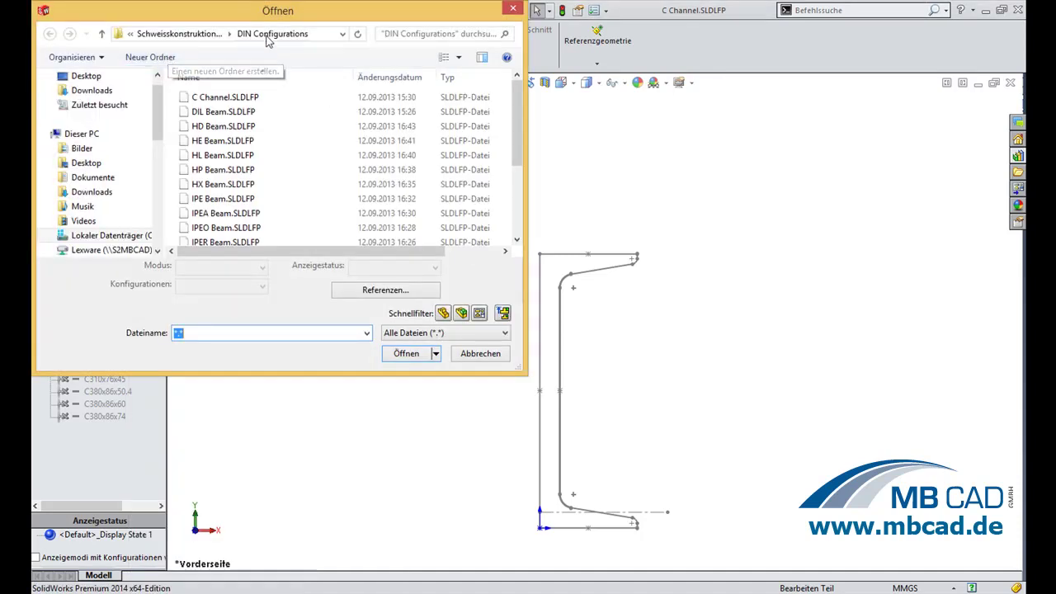
# - Open DIN\C Channel\C150x51x12.2.SLDLFP and view its configurations
pyautogui.click(178, 33)
pyautogui.doubleClick(239, 173)
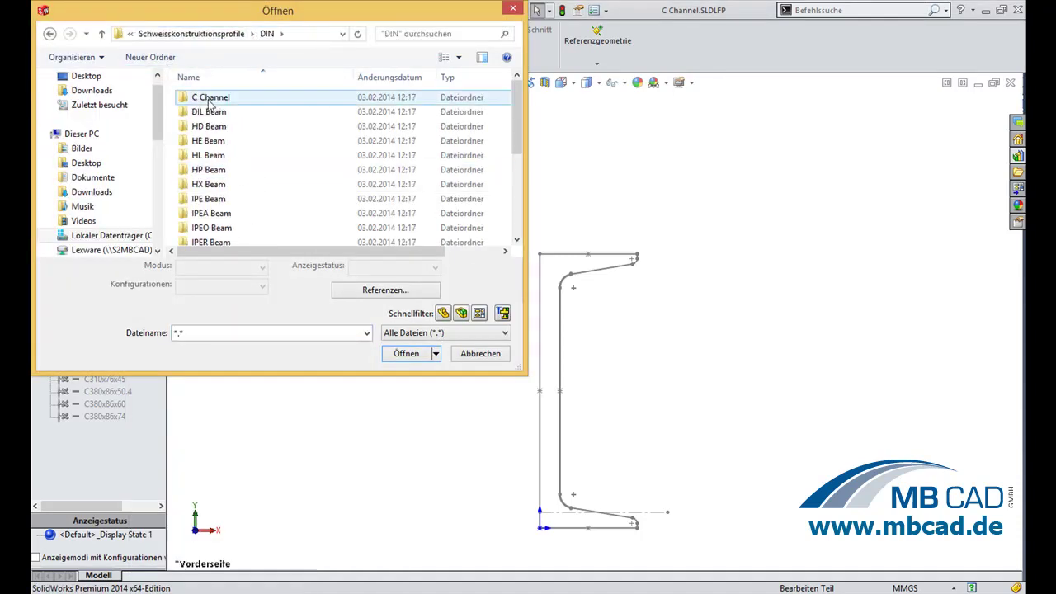
pyautogui.doubleClick(207, 99)
pyautogui.click(207, 99)
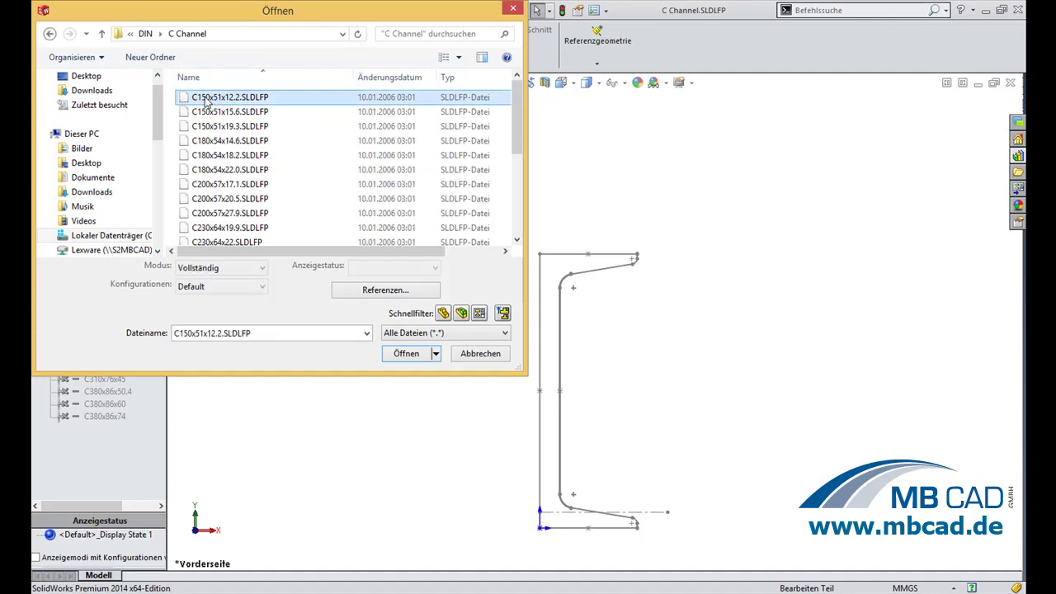
pyautogui.click(398, 355)
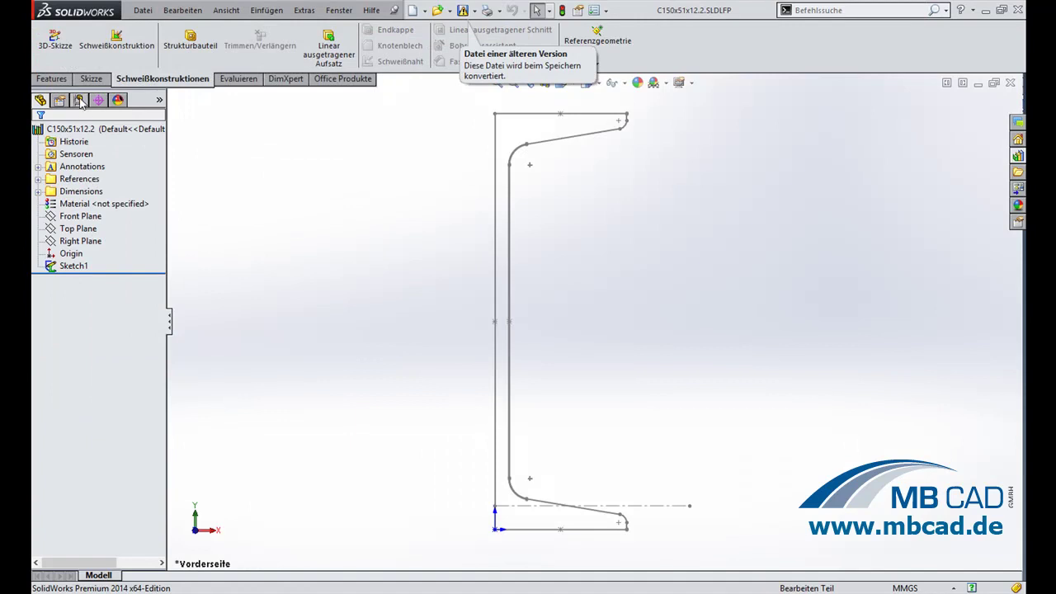
pyautogui.click(79, 99)
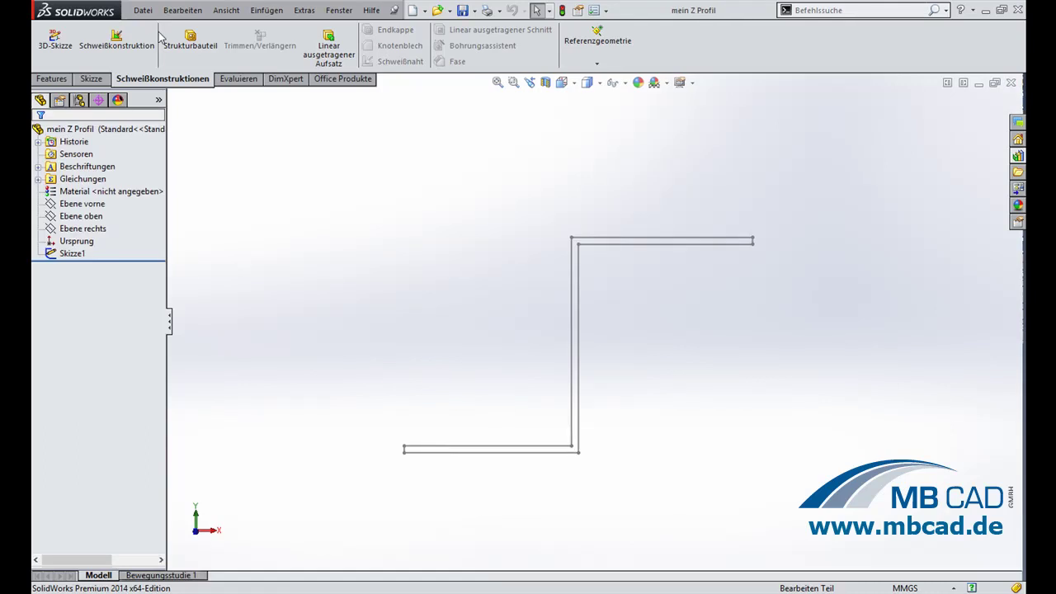
# - Display Skizze1's 50, 60 and 2 dimensions and check the part has only a Standard configuration
pyautogui.click(80, 254)
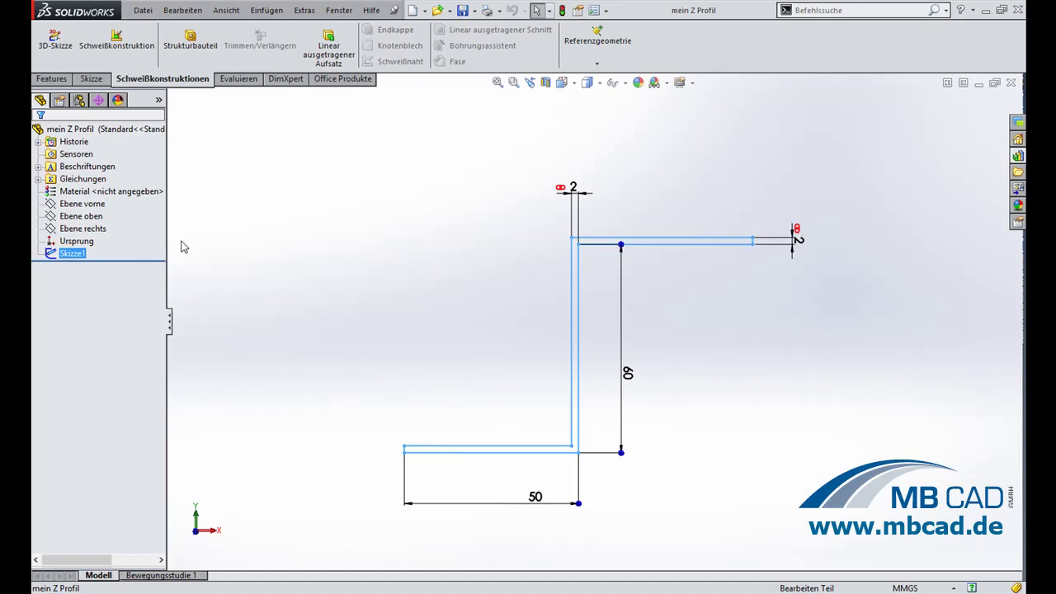
pyautogui.click(79, 100)
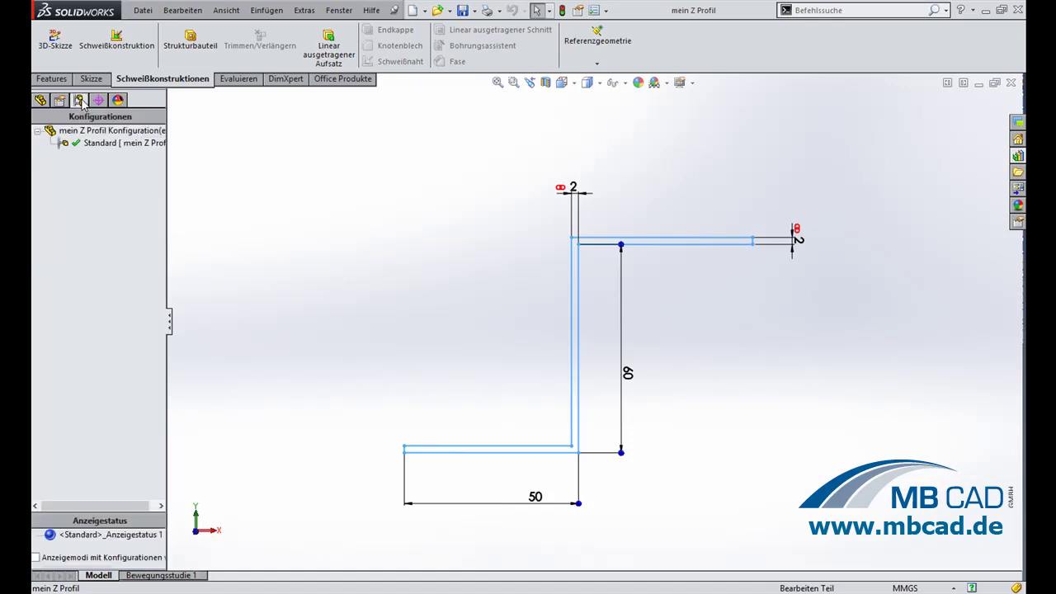
pyautogui.click(267, 10)
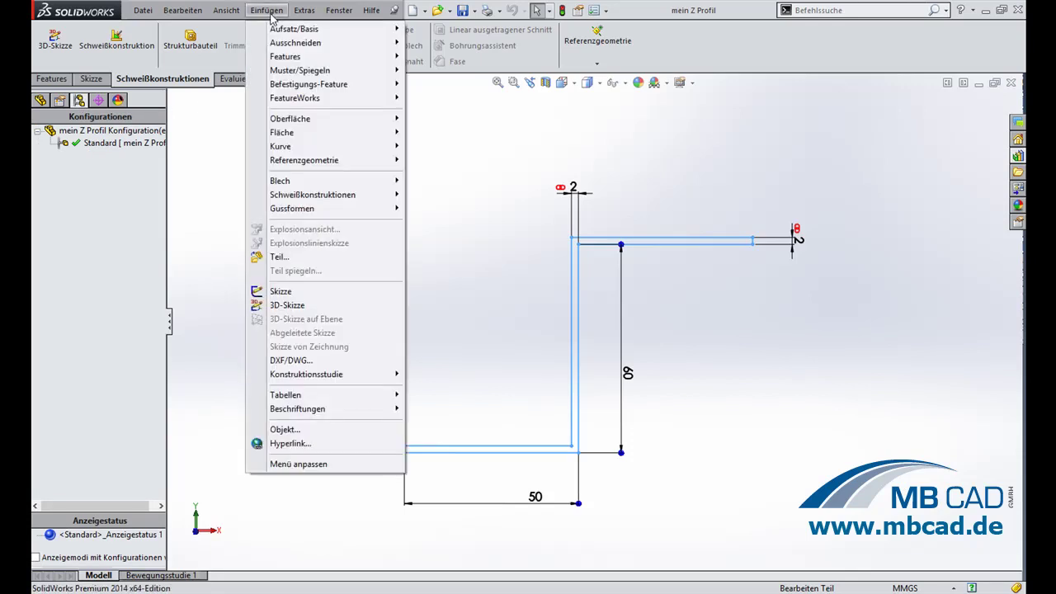
# - Insert an auto-created design table using the D1, Dicke and D3 dimensions
pyautogui.moveTo(286, 396)
pyautogui.click(441, 409)
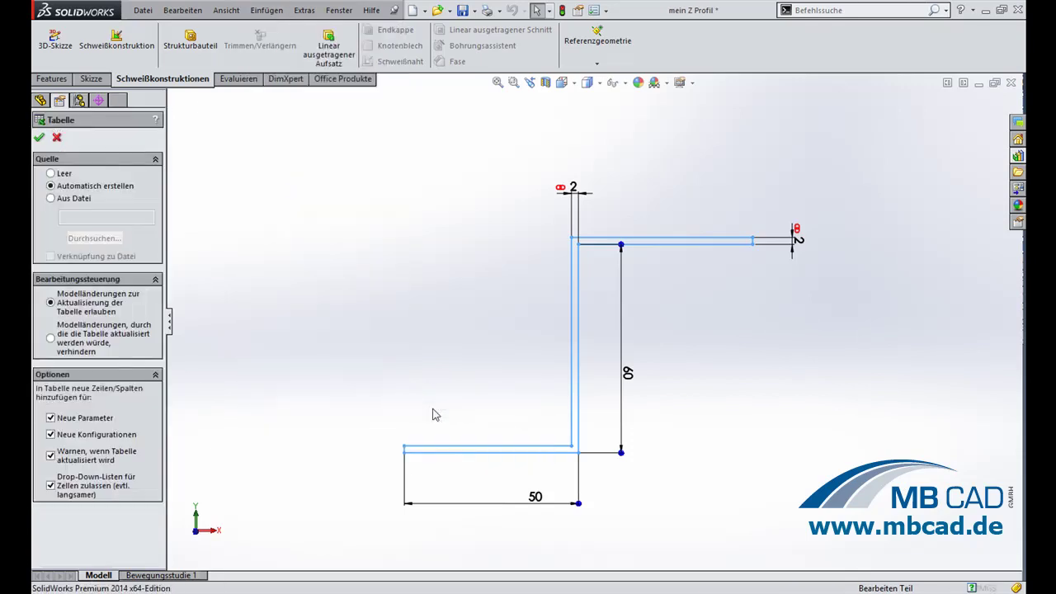
pyautogui.click(37, 138)
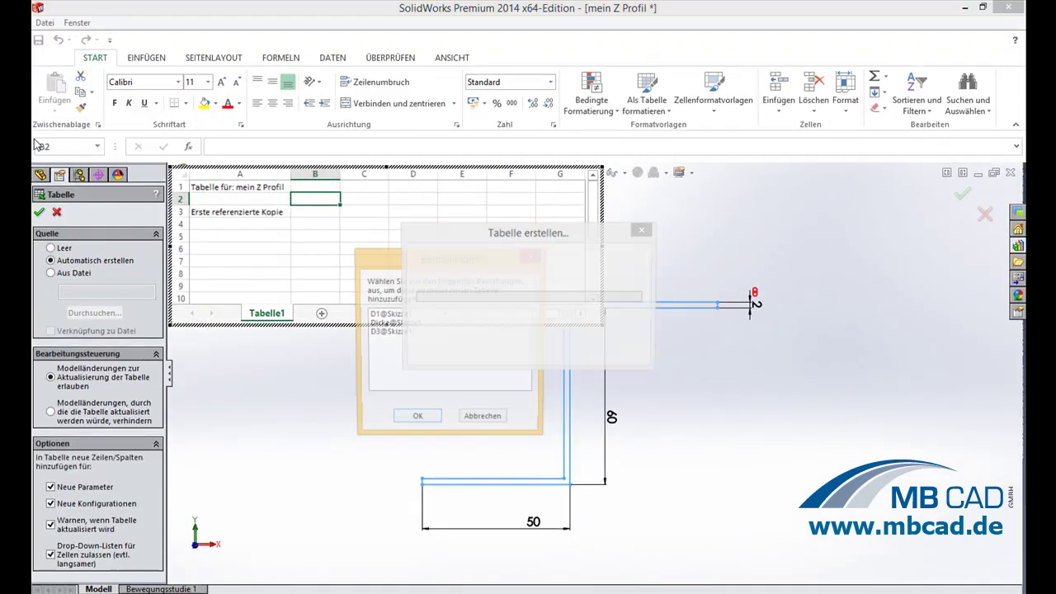
pyautogui.click(390, 315)
pyautogui.keyDown('shift'); pyautogui.click(403, 332); pyautogui.keyUp('shift')
pyautogui.click(416, 420)
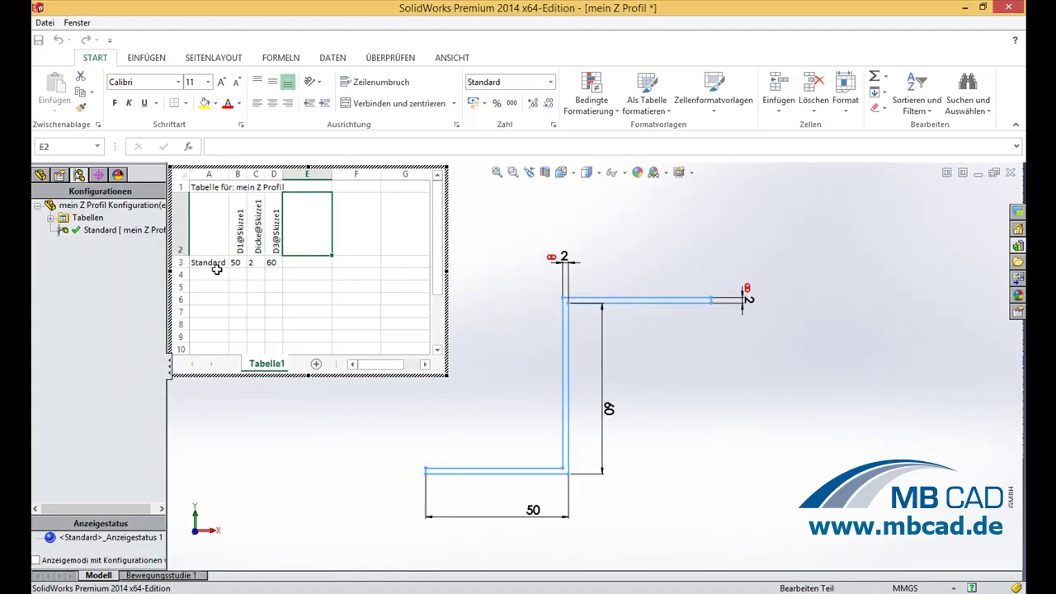
# - Add design-table rows named Z 60 2 60, Z 70 2 60 and Z 80 2 60
pyautogui.click(215, 274)
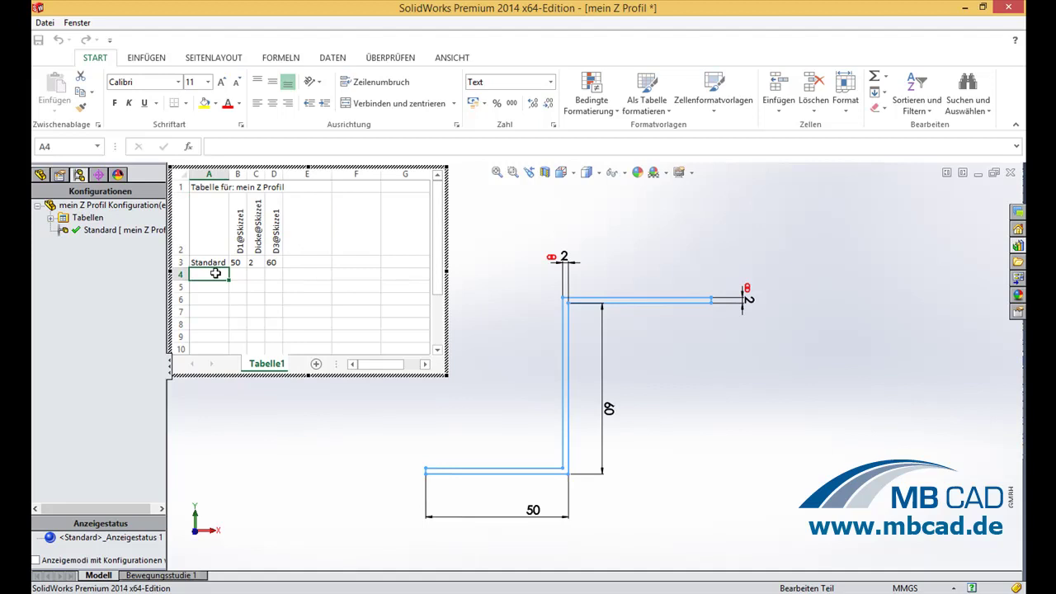
pyautogui.click(211, 148)
pyautogui.write('Z')
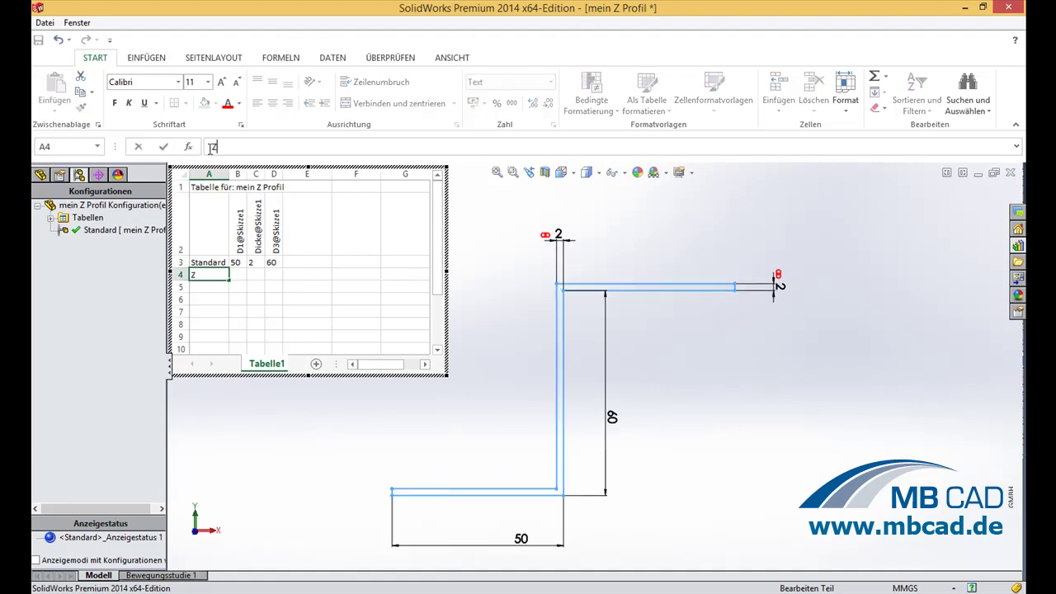
pyautogui.write(' 60 2 60')
pyautogui.press('Return')
pyautogui.write('Z 70 2 60')
pyautogui.press('Return')
pyautogui.write('Z 80 2 60')
# - Enter D1 values 60, 70 and 80 for the three new rows
pyautogui.click(236, 274)
pyautogui.write('60')
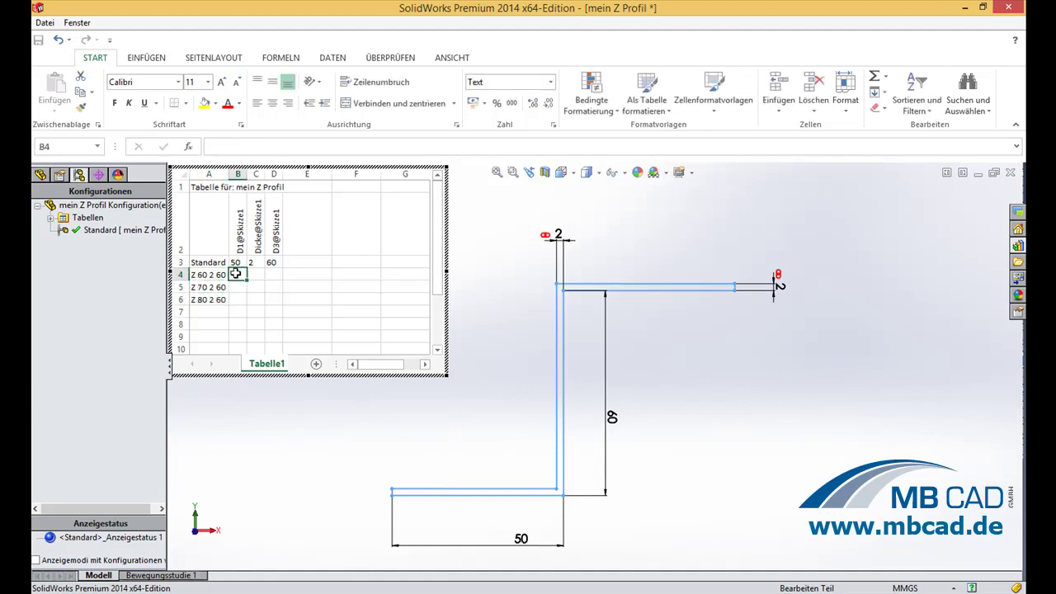
pyautogui.click(236, 286)
pyautogui.write('70')
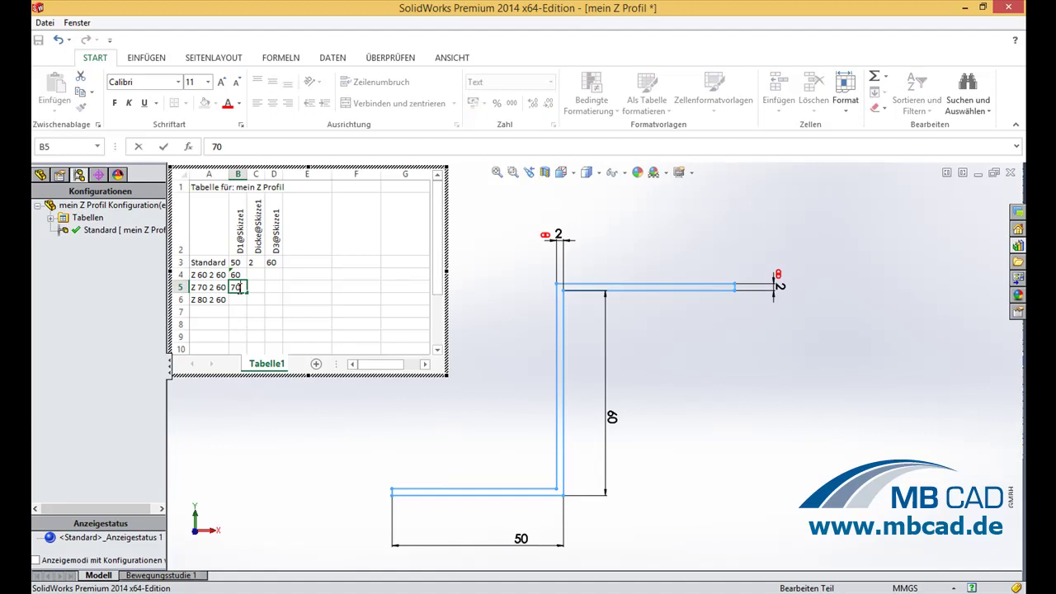
pyautogui.press('Return')
pyautogui.write('80')
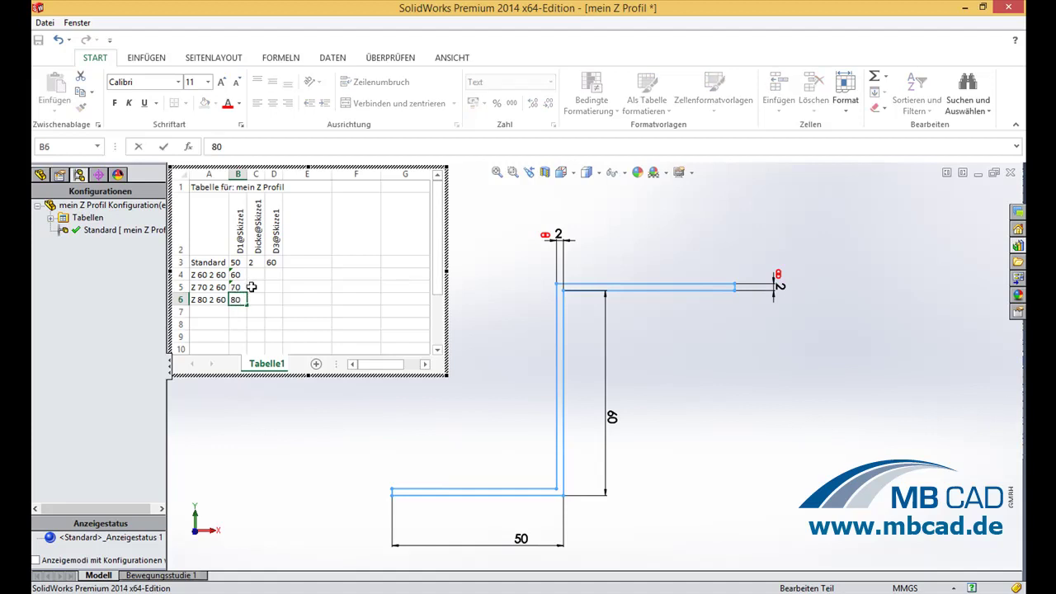
pyautogui.click(255, 274)
# - Fill Dicke 2 and D3 60 down the new rows and apply the table to the part
pyautogui.click(256, 262)
pyautogui.moveTo(264, 269); pyautogui.dragTo(264, 304)
pyautogui.click(279, 264)
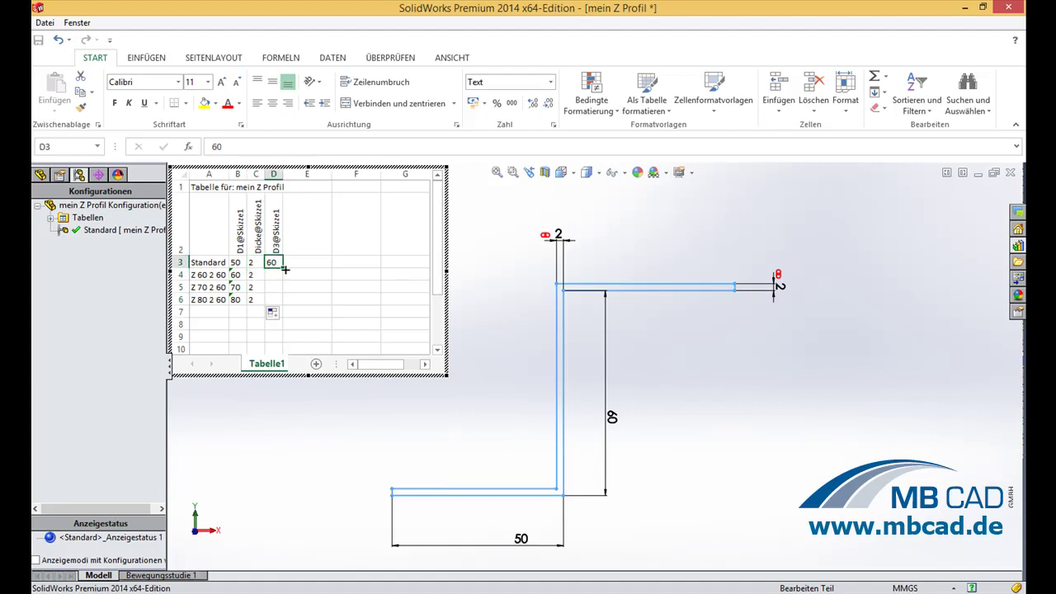
pyautogui.moveTo(281, 266); pyautogui.dragTo(282, 306)
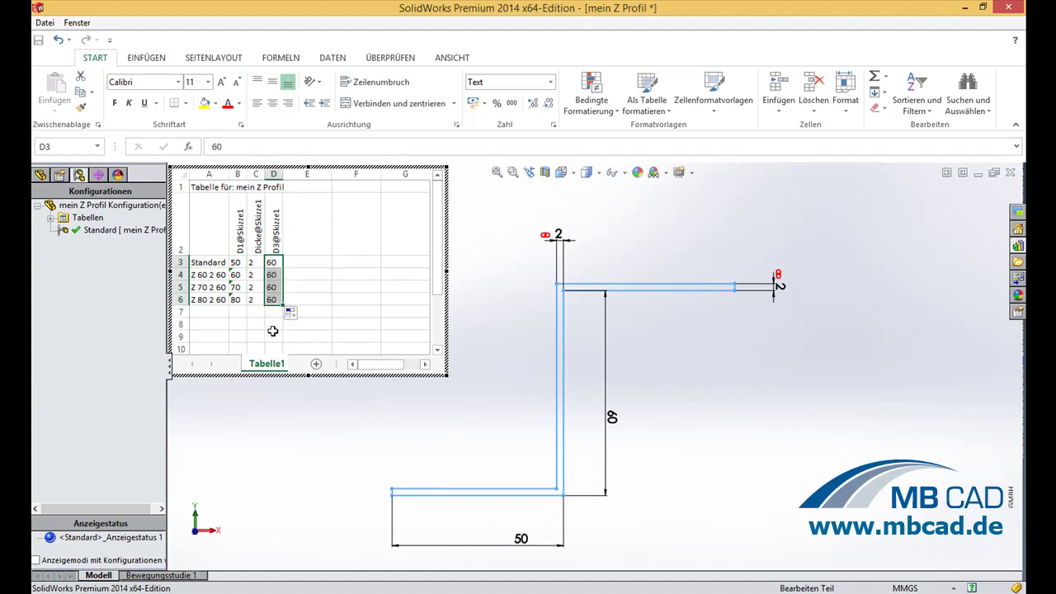
pyautogui.click(237, 324)
pyautogui.click(273, 411)
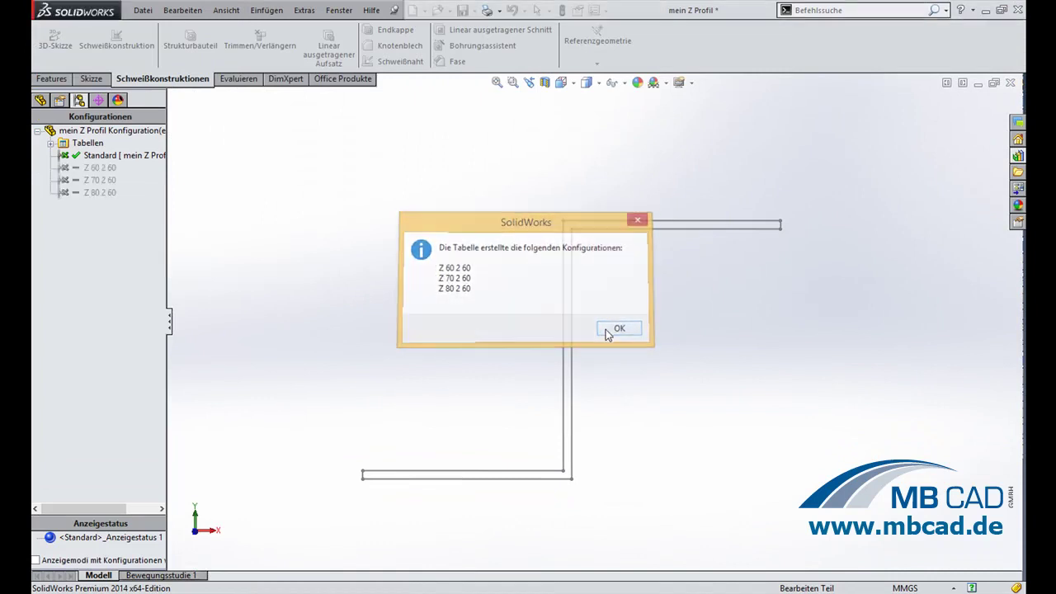
# - Preview the Z 60, Z 70 and Z 80 2 60 configurations, then rebuild back in Standard
pyautogui.click(606, 333)
pyautogui.doubleClick(97, 167)
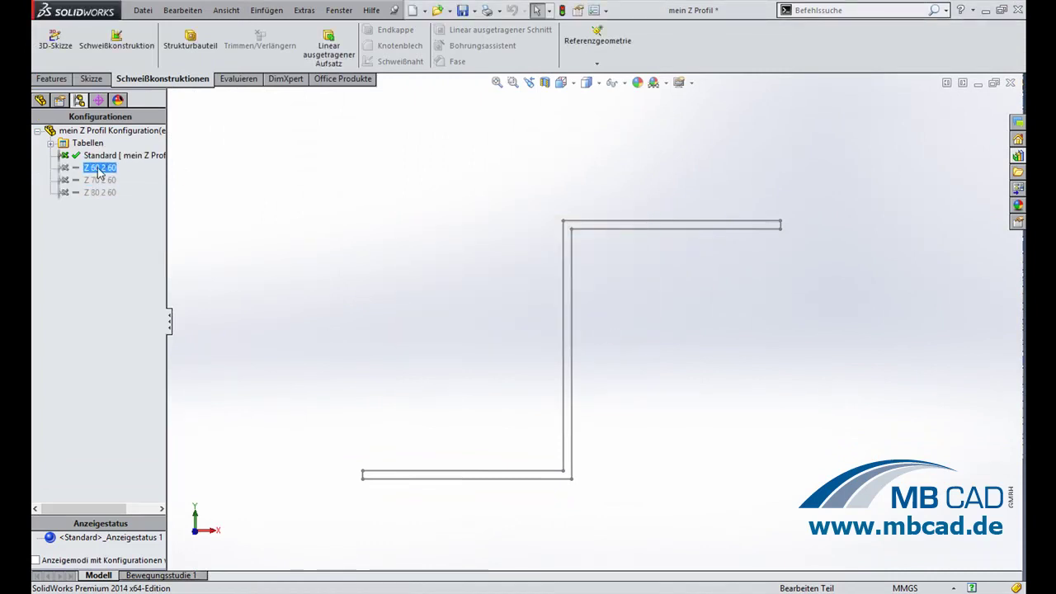
pyautogui.doubleClick(98, 179)
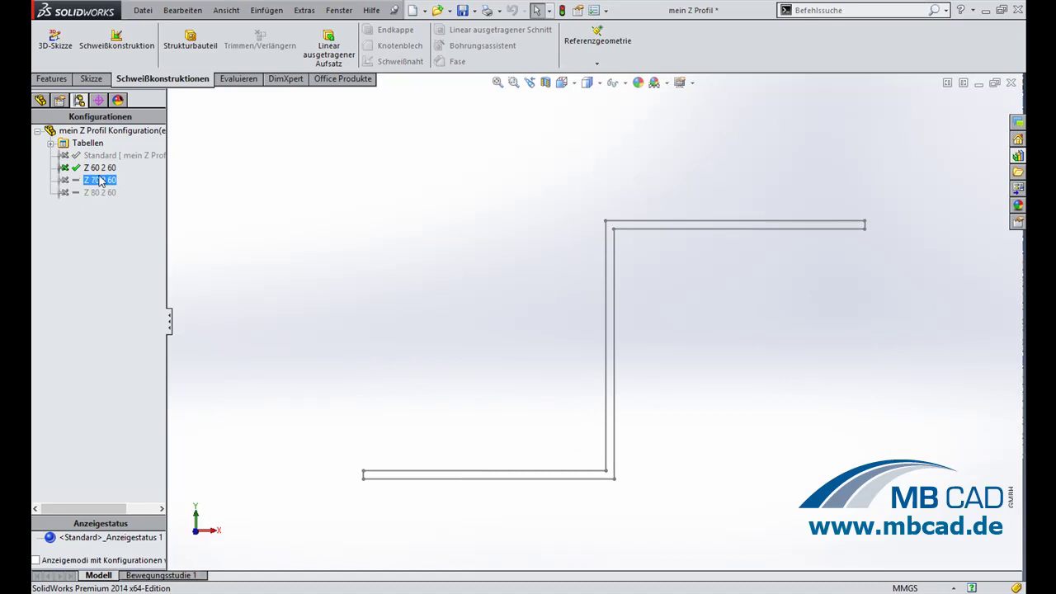
pyautogui.doubleClick(99, 192)
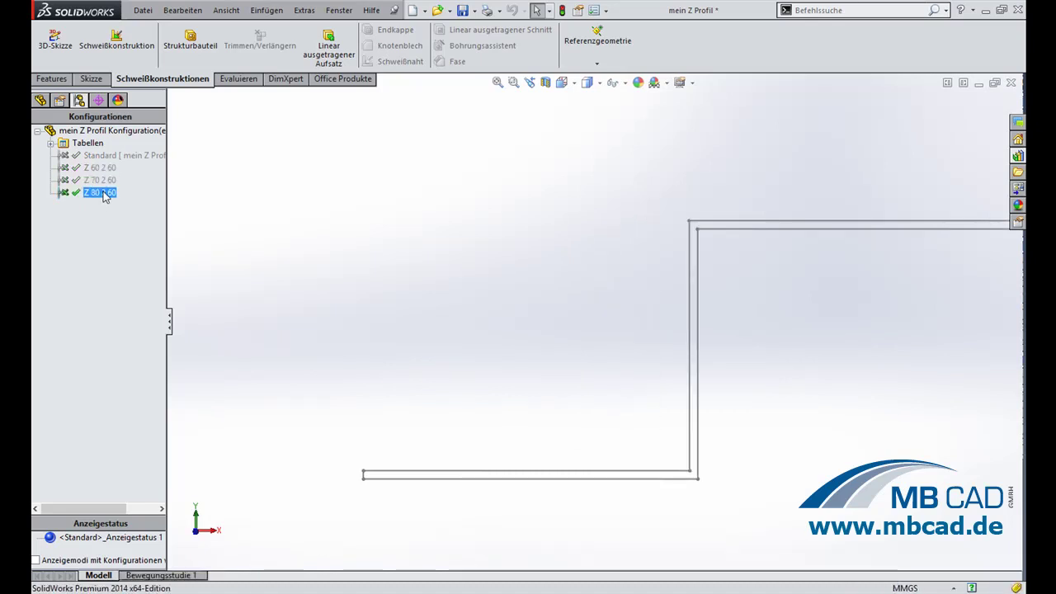
pyautogui.click(105, 155)
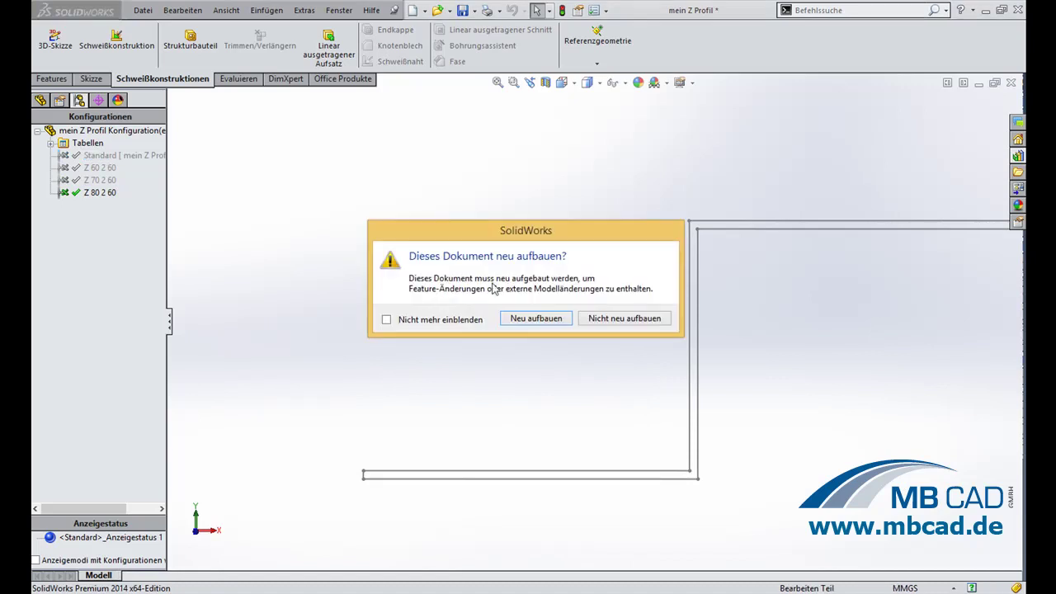
pyautogui.click(537, 319)
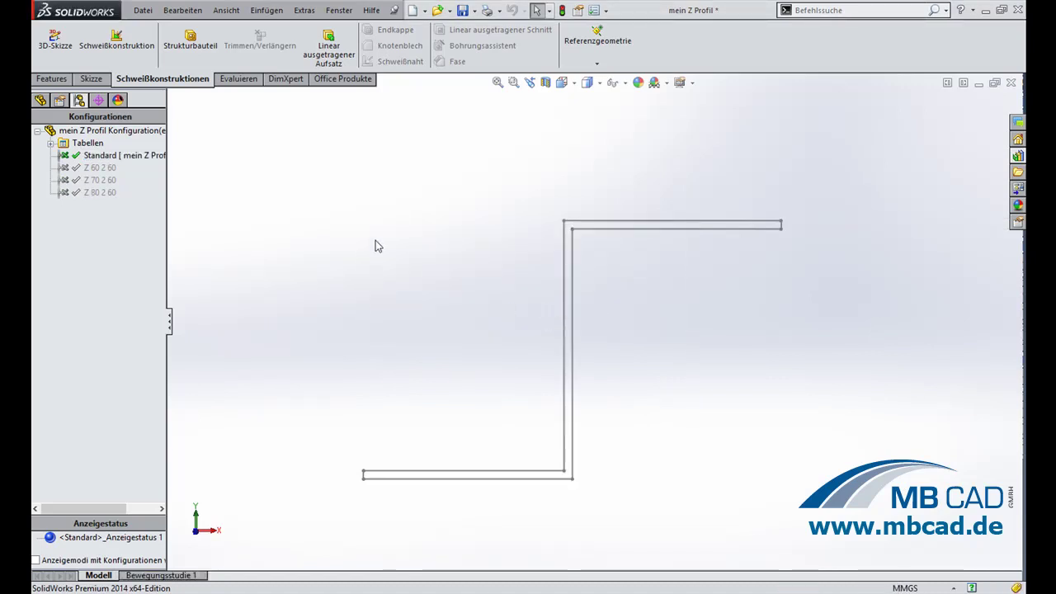
# - Edit Skizze1 from the FeatureManager tree so its dimensions are shown
pyautogui.click(40, 100)
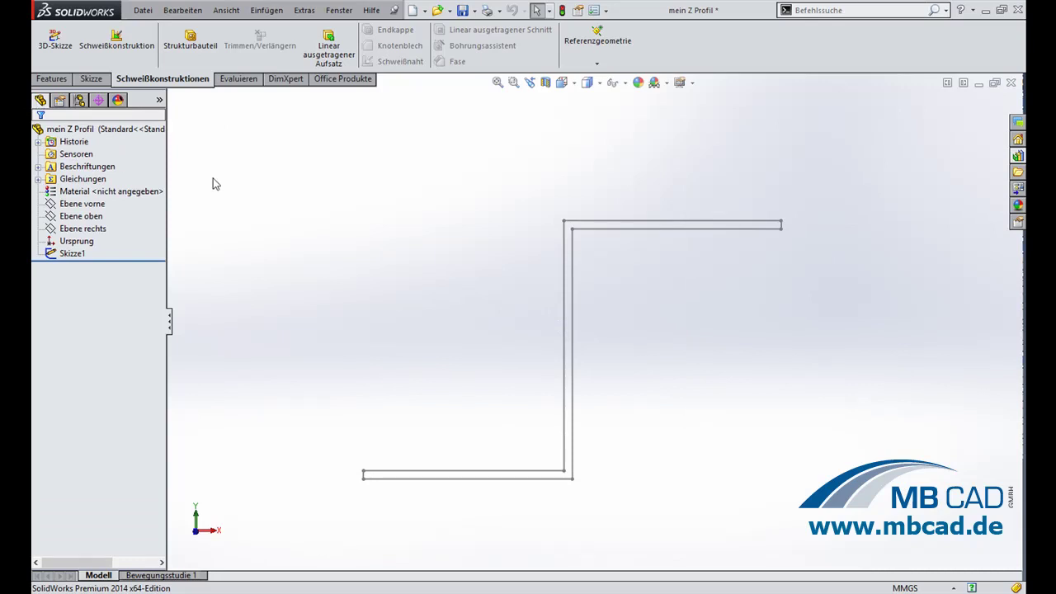
pyautogui.click(74, 253)
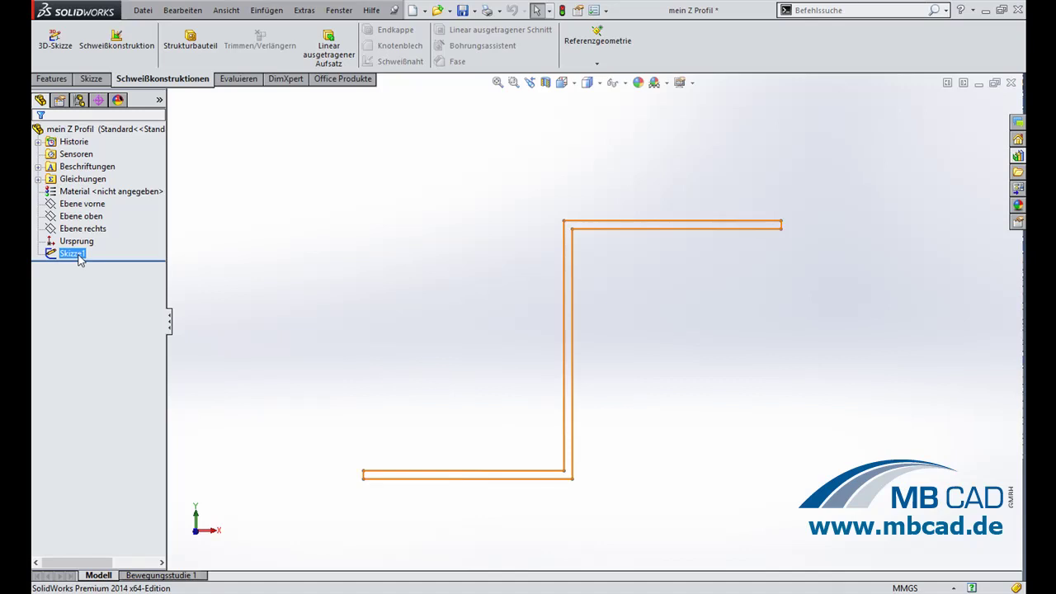
pyautogui.doubleClick(79, 255)
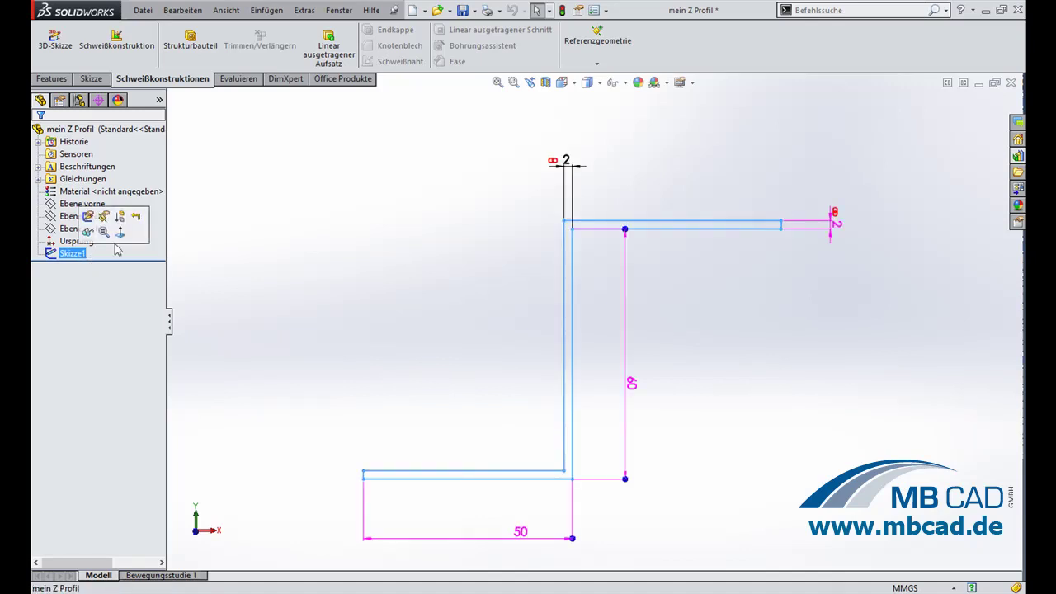
pyautogui.click(142, 10)
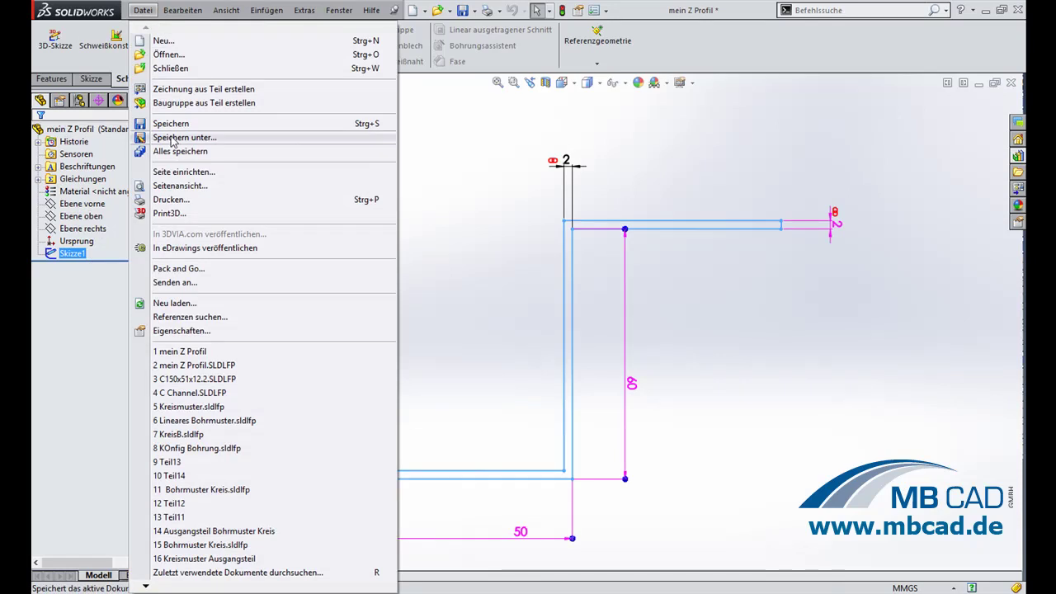
# - Save as Lib Feat Part 'mein Z Profil 2' in Schweisskonstruktionsprofile\MB CAD konfiguriert
pyautogui.click(173, 140)
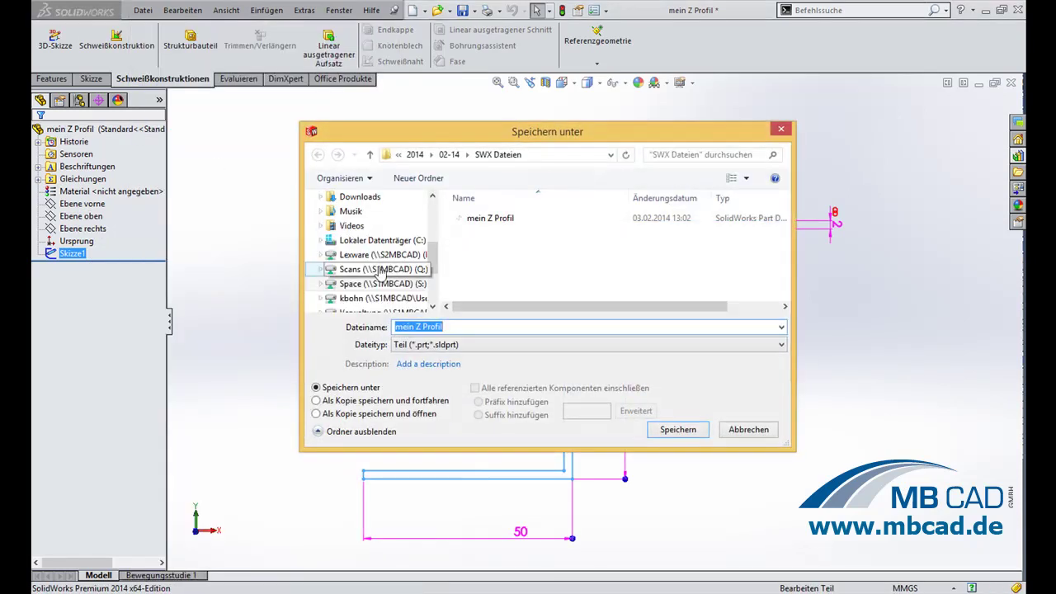
pyautogui.click(780, 344)
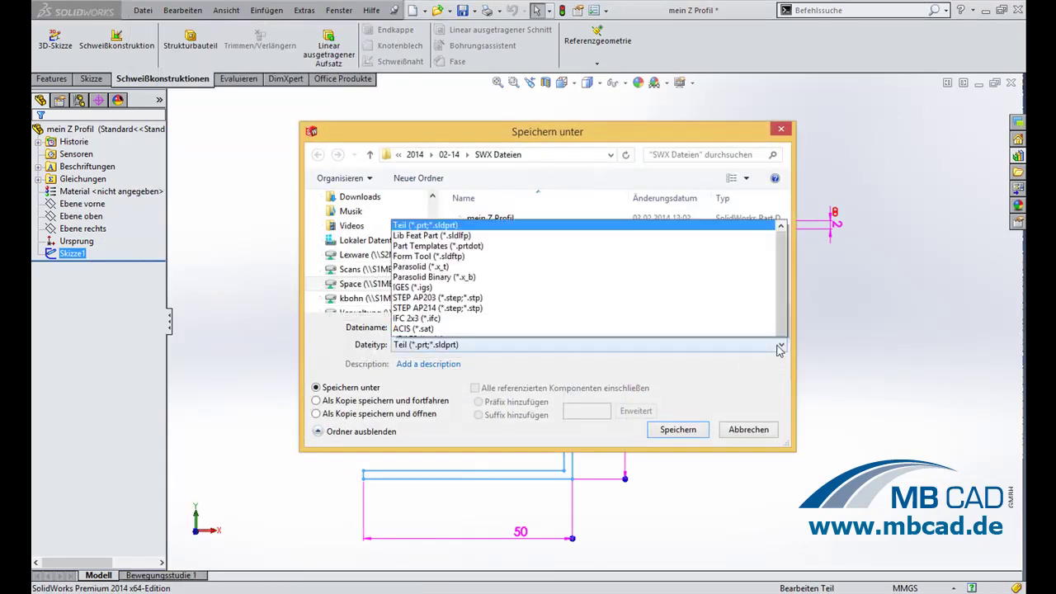
pyautogui.click(515, 40)
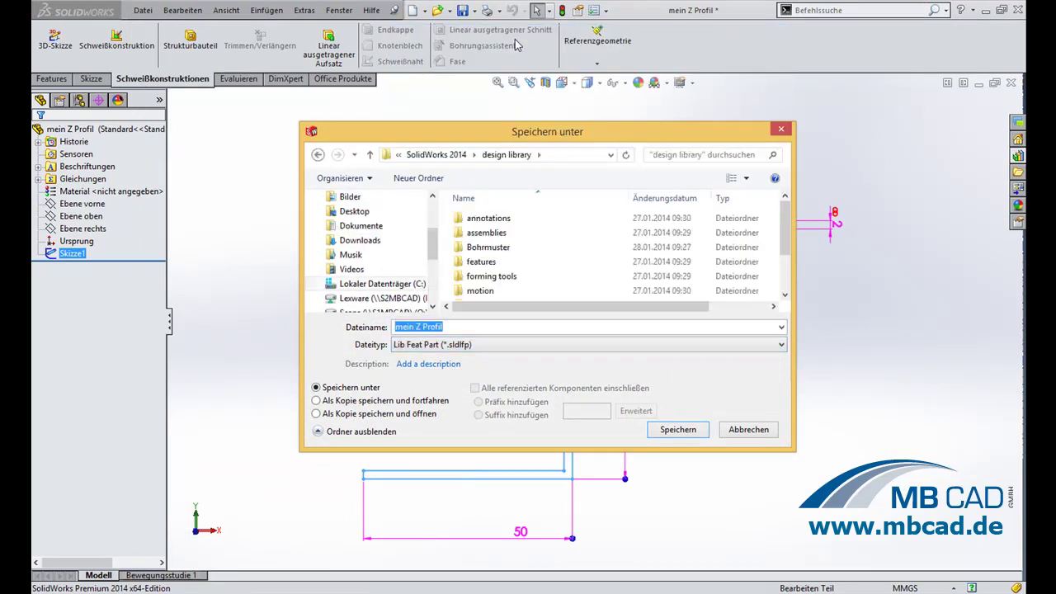
pyautogui.click(383, 283)
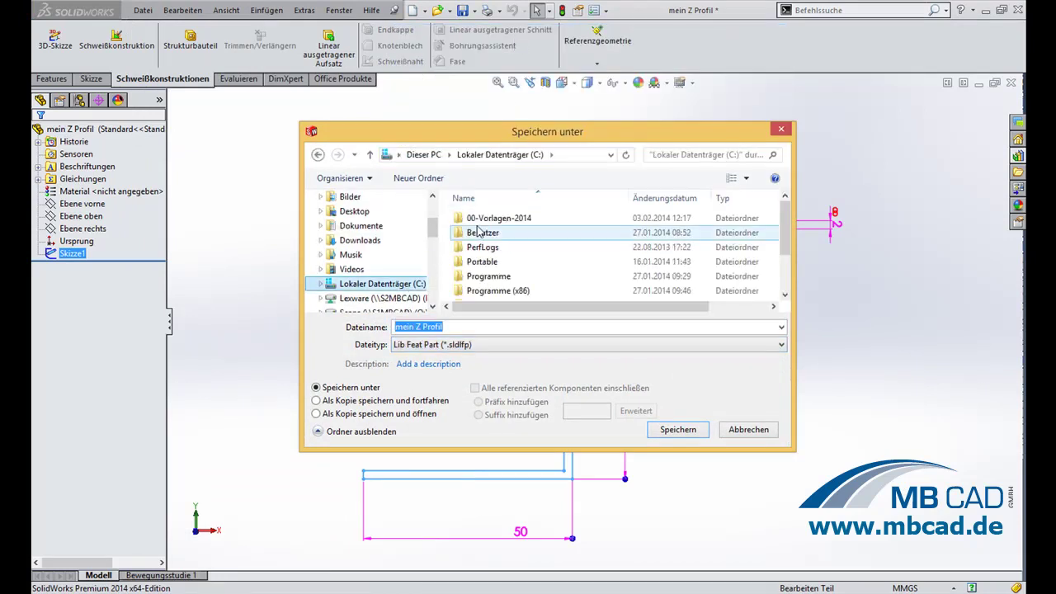
pyautogui.doubleClick(486, 218)
pyautogui.scroll(-2, 537, 264)
pyautogui.scroll(-2, 538, 263)
pyautogui.scroll(-2, 538, 263)
pyautogui.scroll(-2, 538, 262)
pyautogui.scroll(-2, 538, 263)
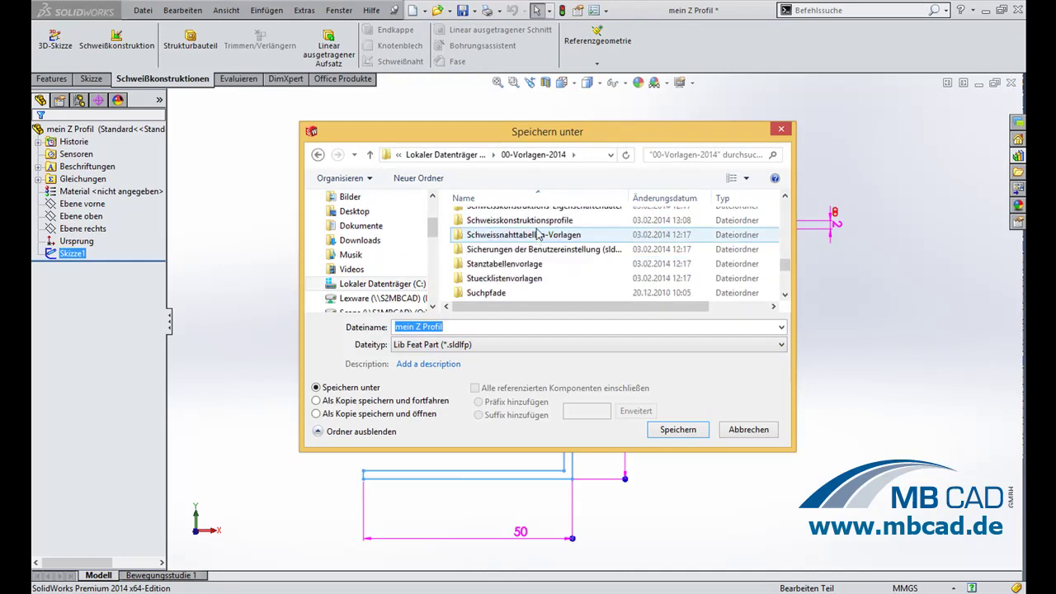
pyautogui.scroll(-1, 538, 248)
pyautogui.doubleClick(538, 222)
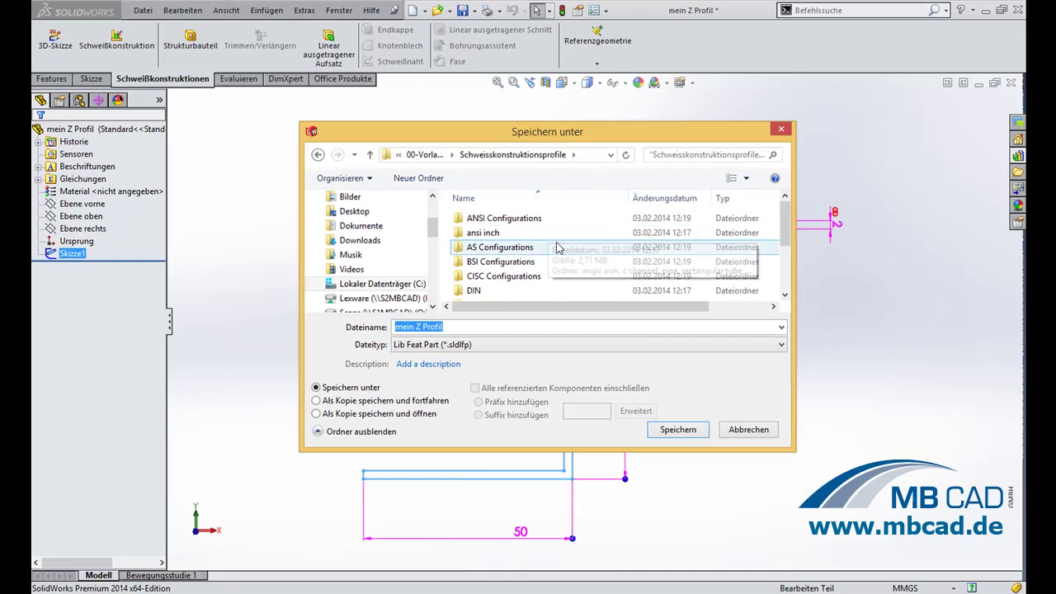
pyautogui.scroll(-1, 558, 246)
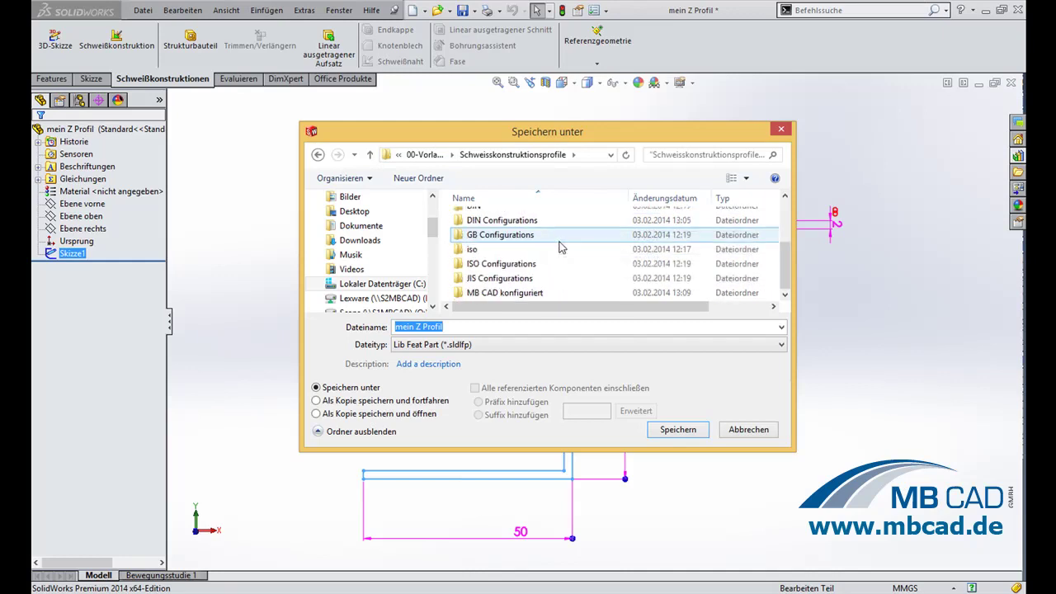
pyautogui.click(529, 297)
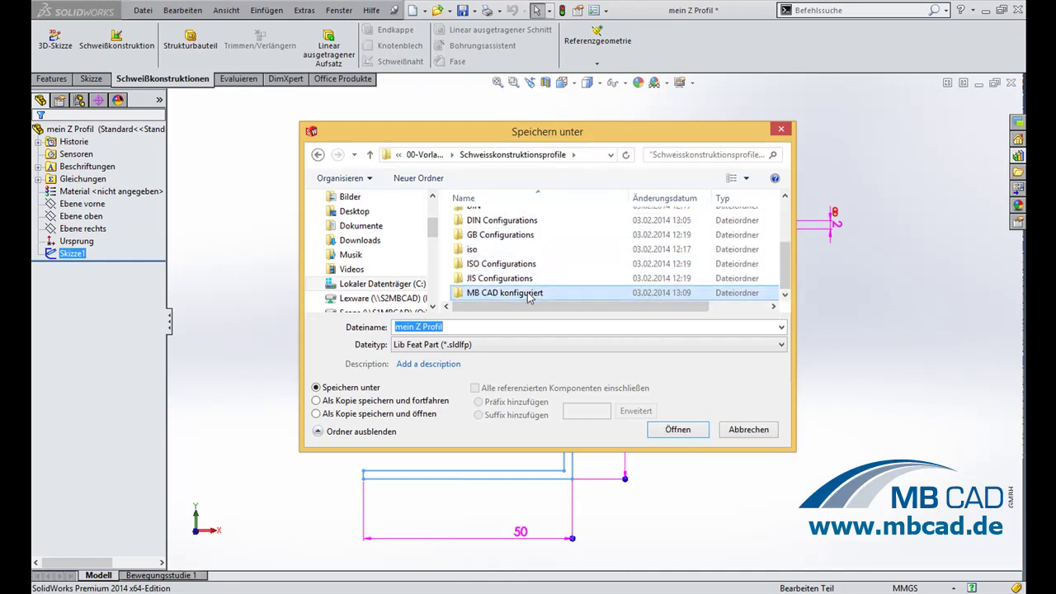
pyautogui.doubleClick(463, 297)
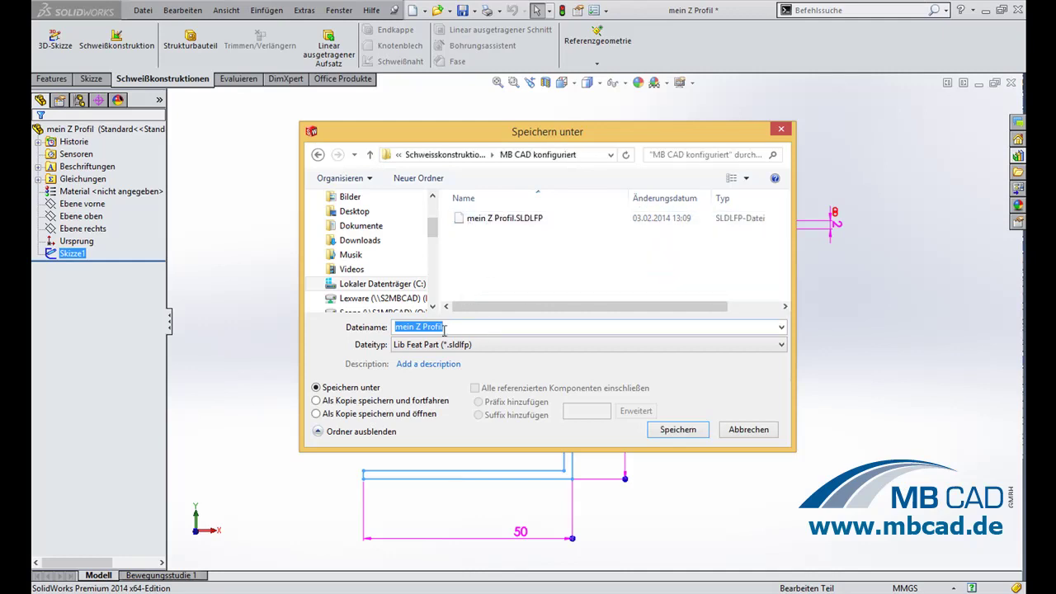
pyautogui.click(447, 327)
pyautogui.write('2')
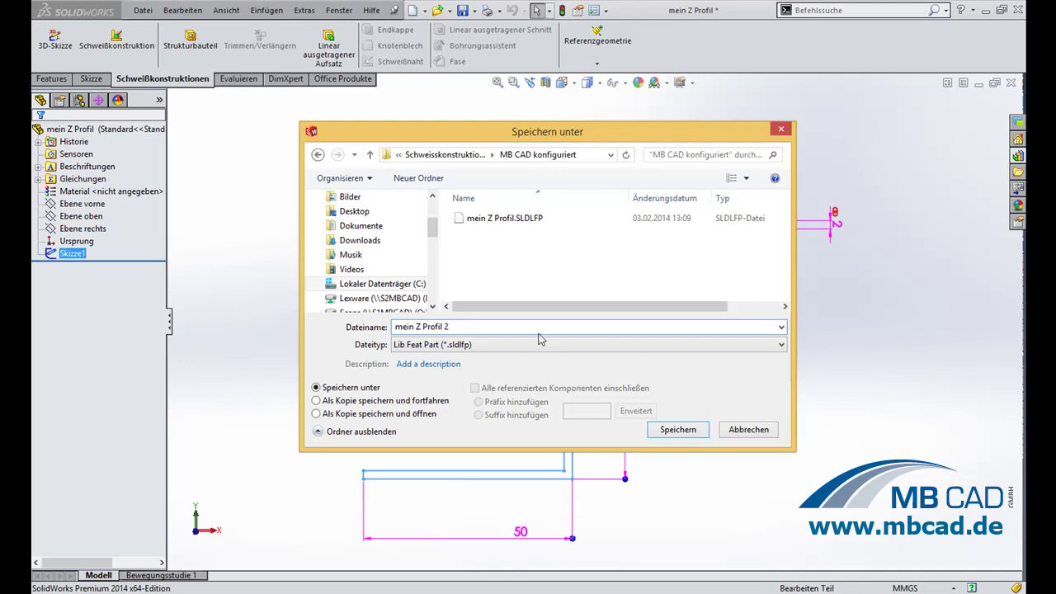
pyautogui.click(677, 430)
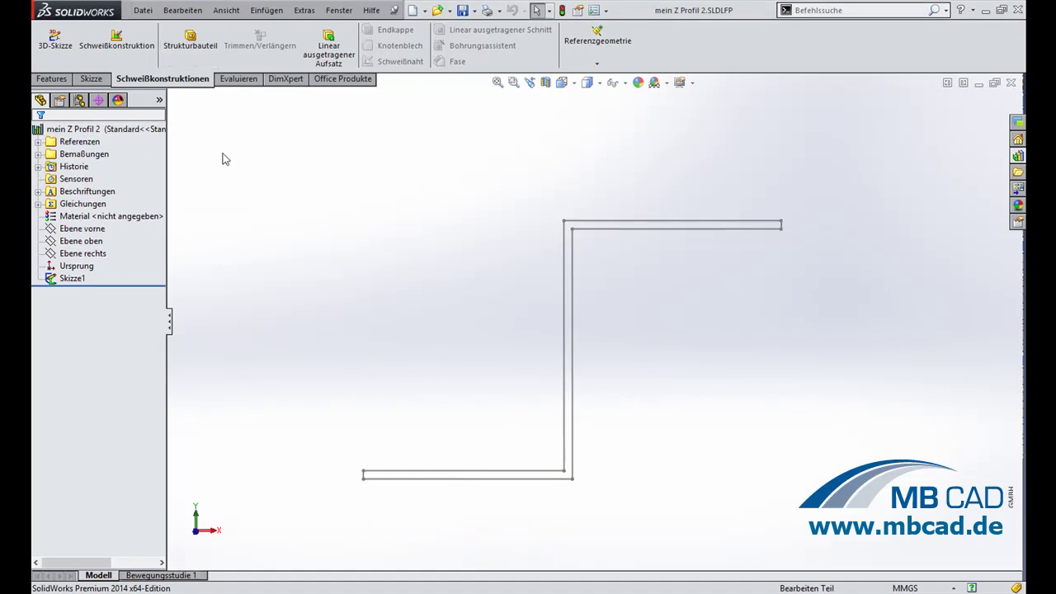
# - Create a new part and start a sketch on Ebene vorne
pyautogui.click(143, 10)
pyautogui.click(163, 41)
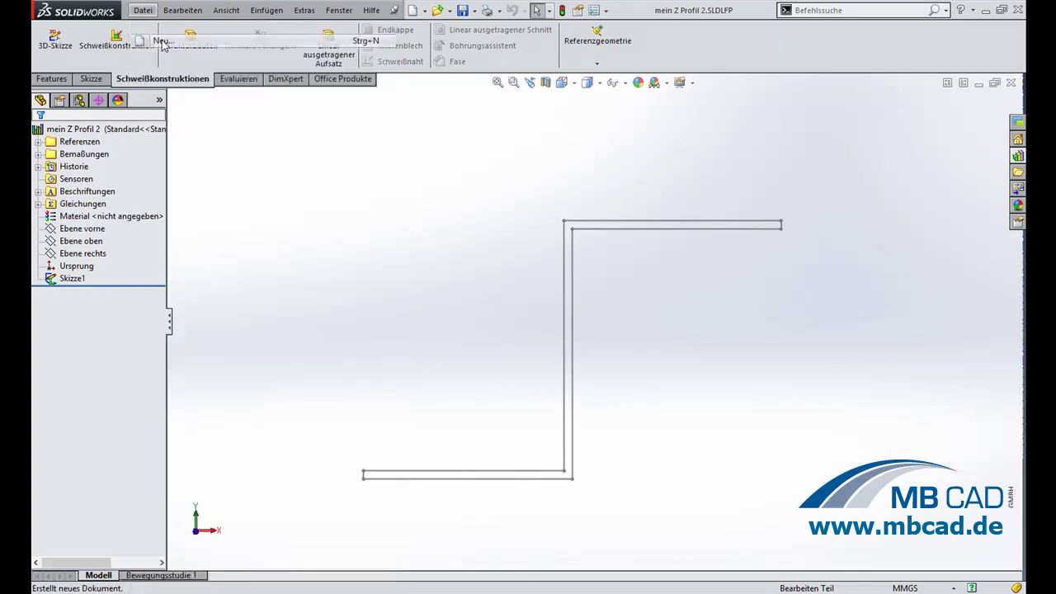
pyautogui.click(321, 257)
pyautogui.click(553, 451)
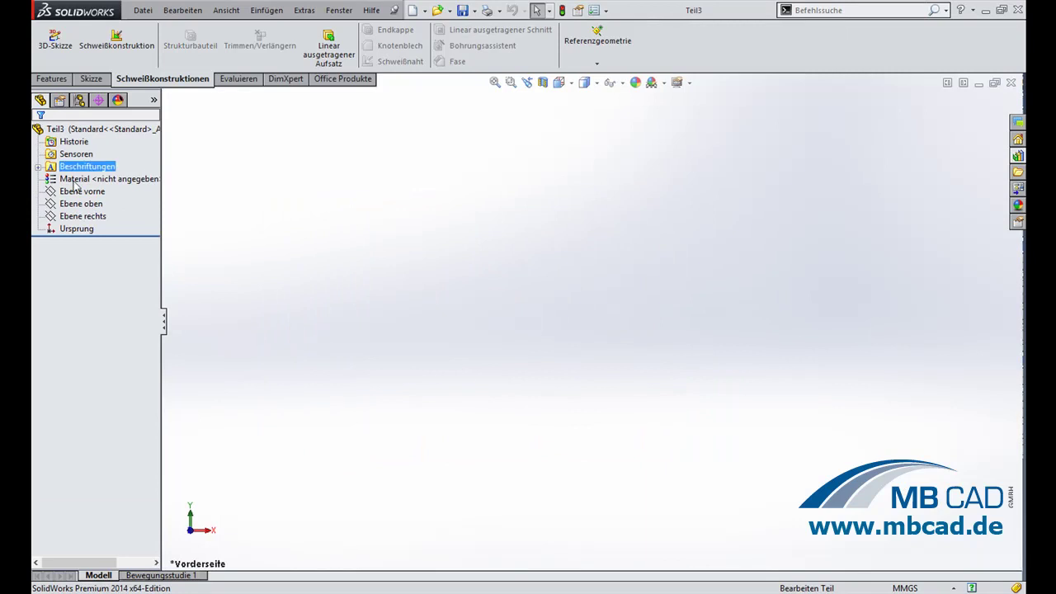
pyautogui.click(83, 191)
pyautogui.click(90, 172)
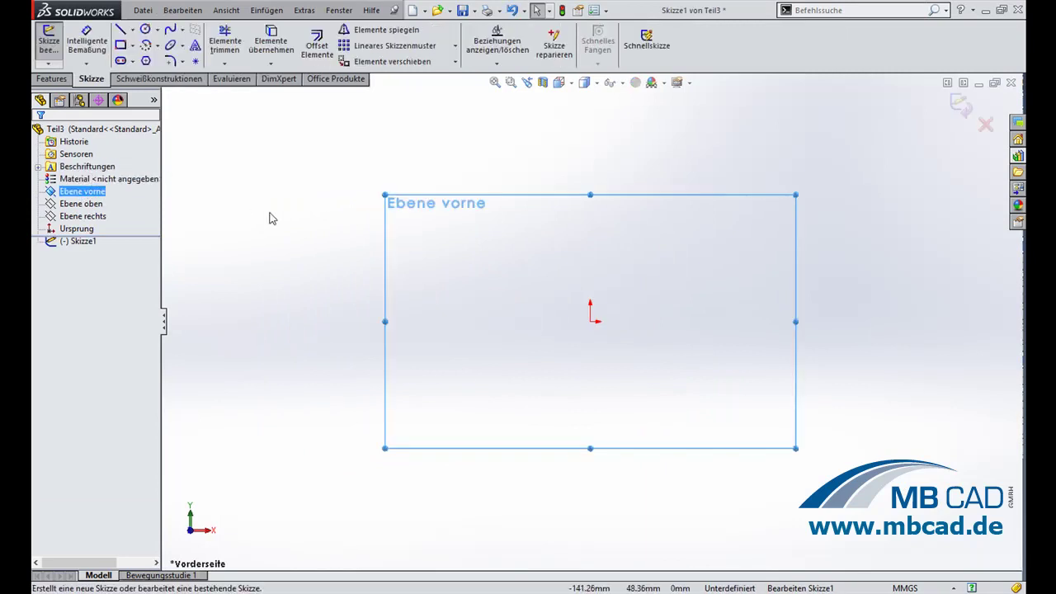
# - Draw a horizontal line from the origin, dimension it 100 and exit the sketch
pyautogui.press('s')
pyautogui.click(293, 251)
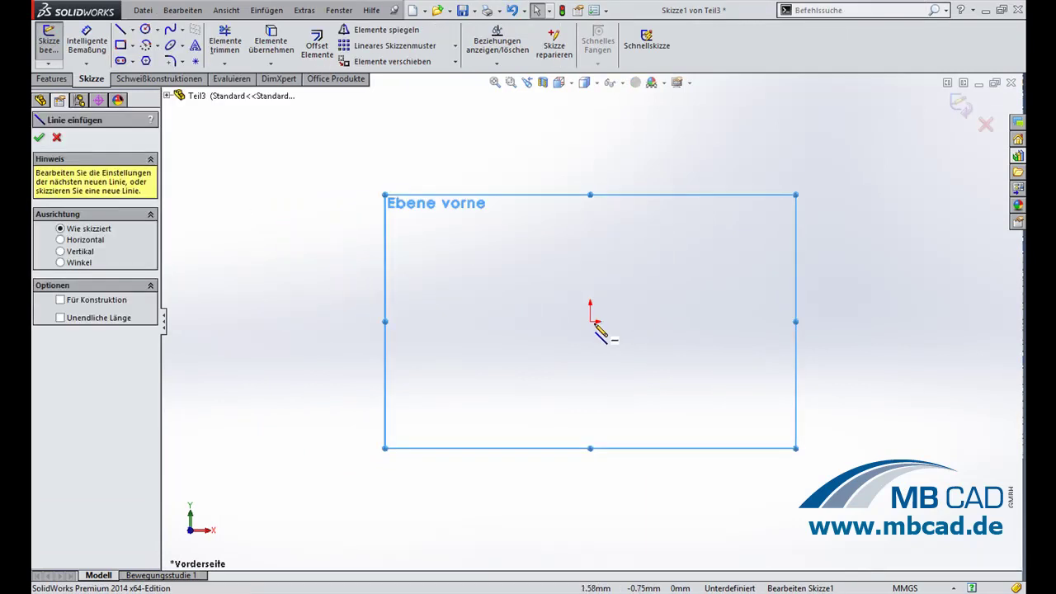
pyautogui.click(591, 321)
pyautogui.click(809, 321)
pyautogui.click(837, 347)
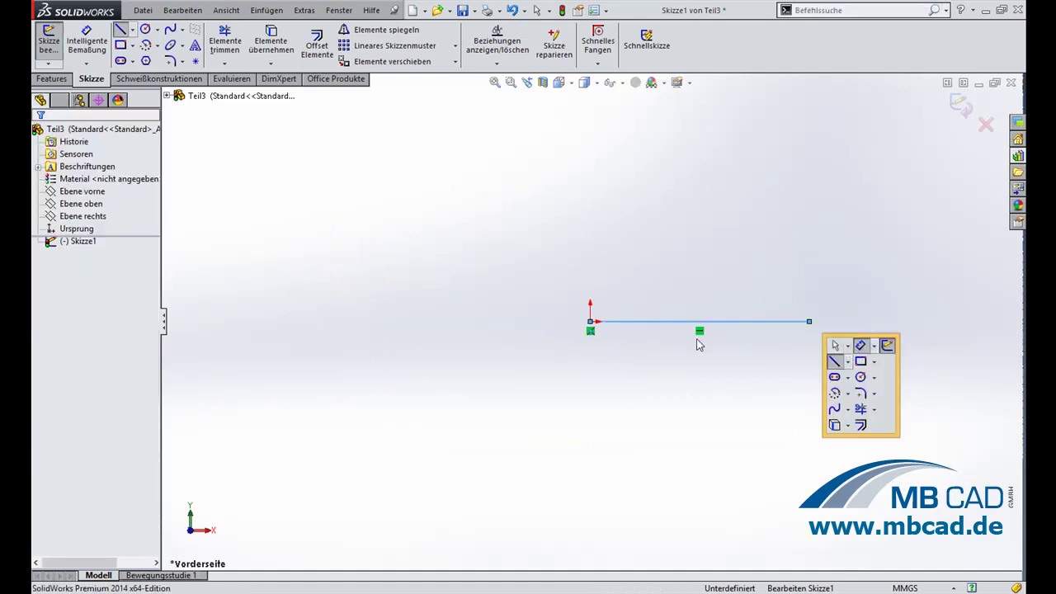
pyautogui.click(722, 322)
pyautogui.click(720, 381)
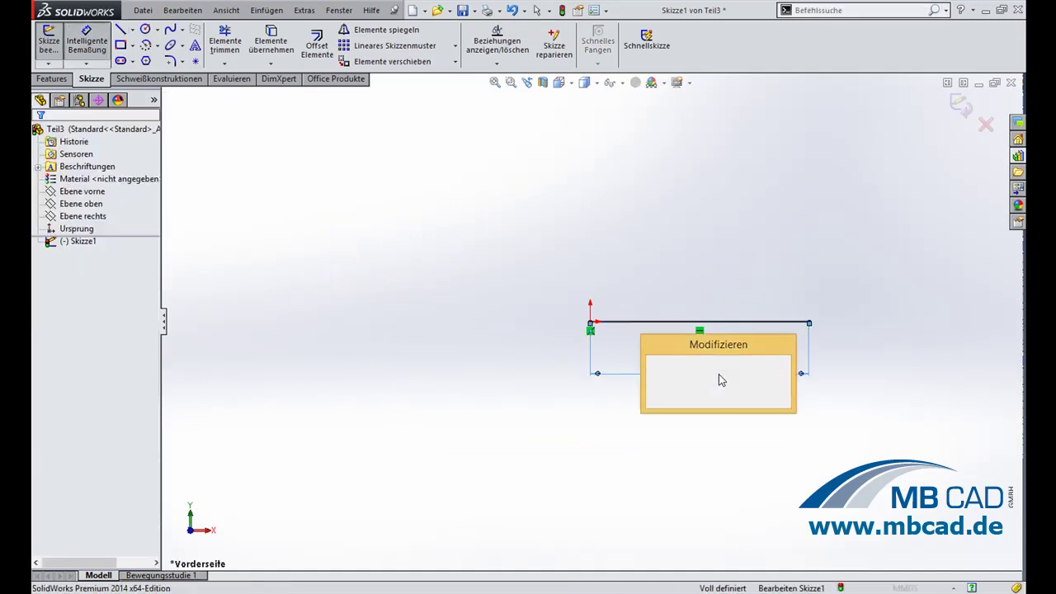
pyautogui.write('100')
pyautogui.click(652, 364)
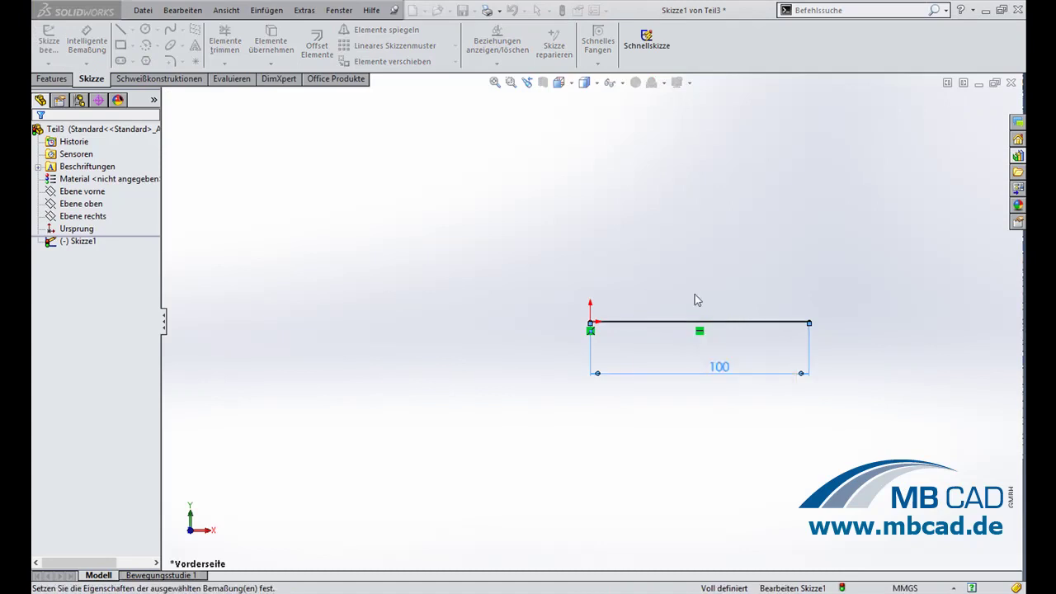
pyautogui.click(960, 104)
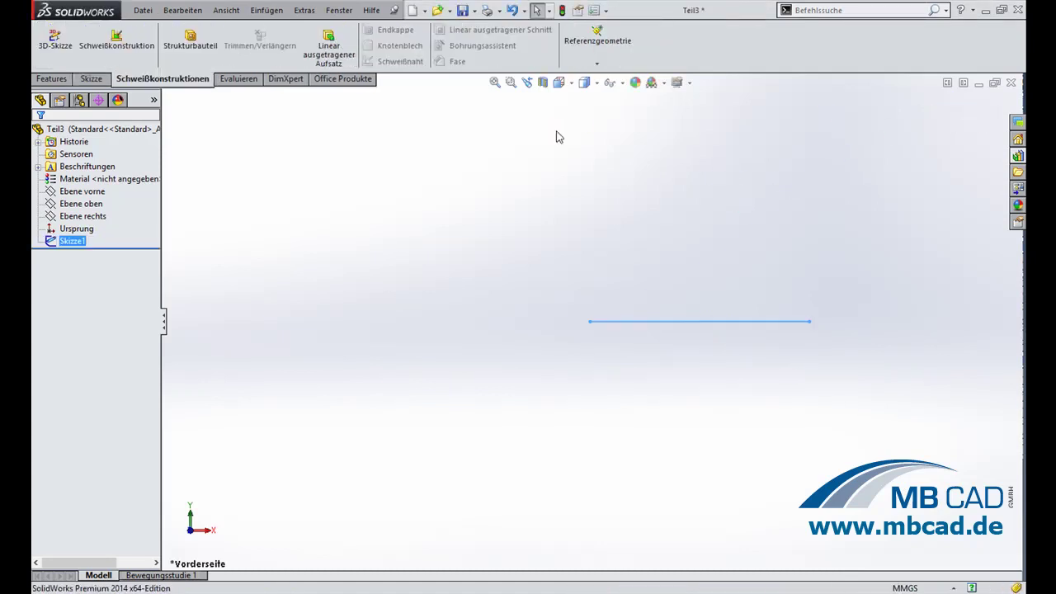
# - Start a structural member with standard MB CAD konfiguriert, type mein Z Profil 2 - Configured, size Z 60 2 60
pyautogui.click(189, 45)
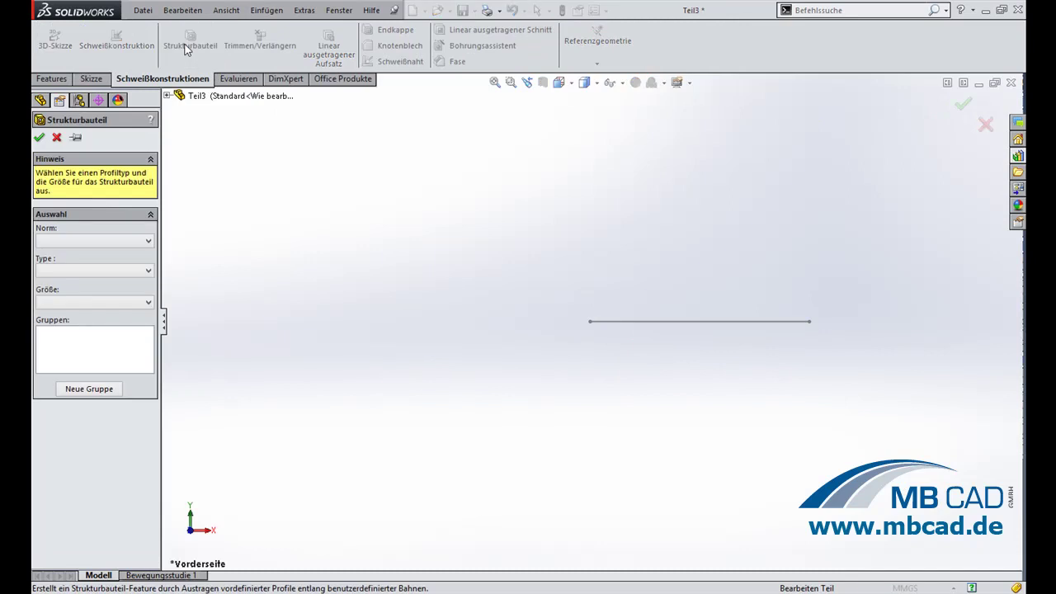
pyautogui.click(149, 241)
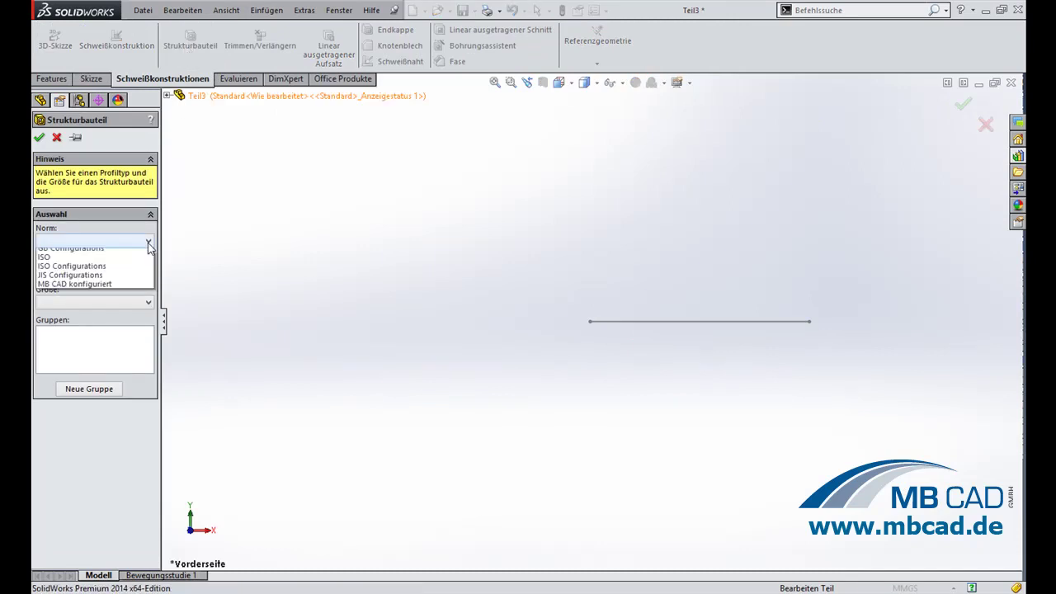
pyautogui.click(136, 352)
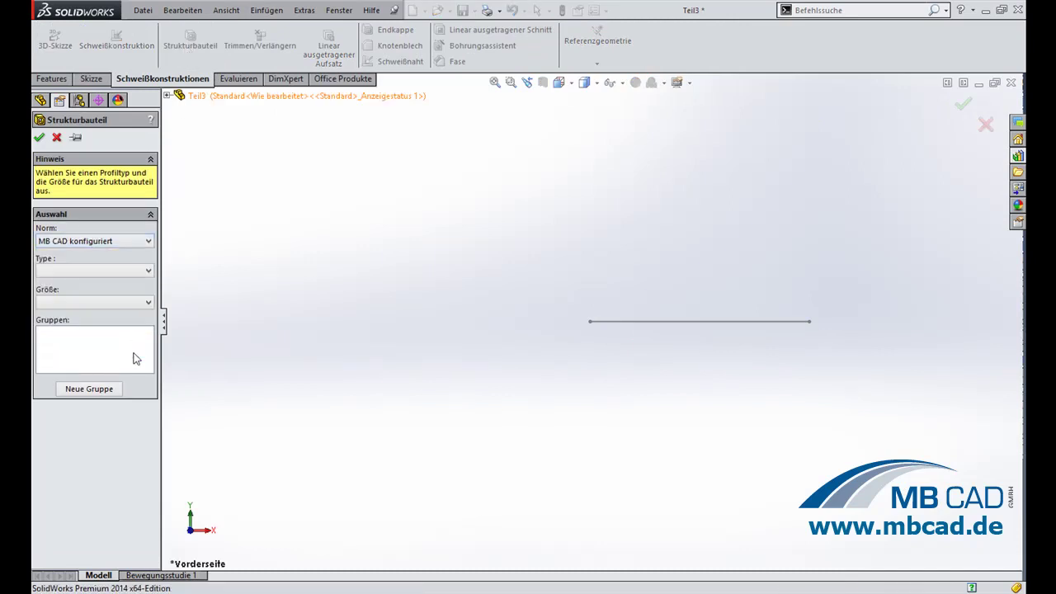
pyautogui.click(148, 271)
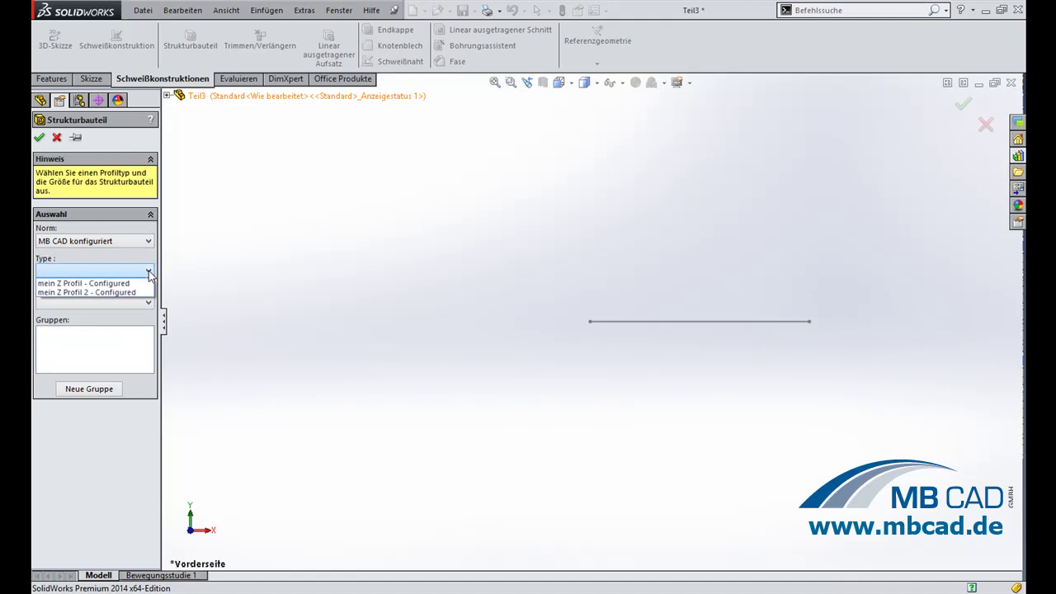
pyautogui.click(93, 293)
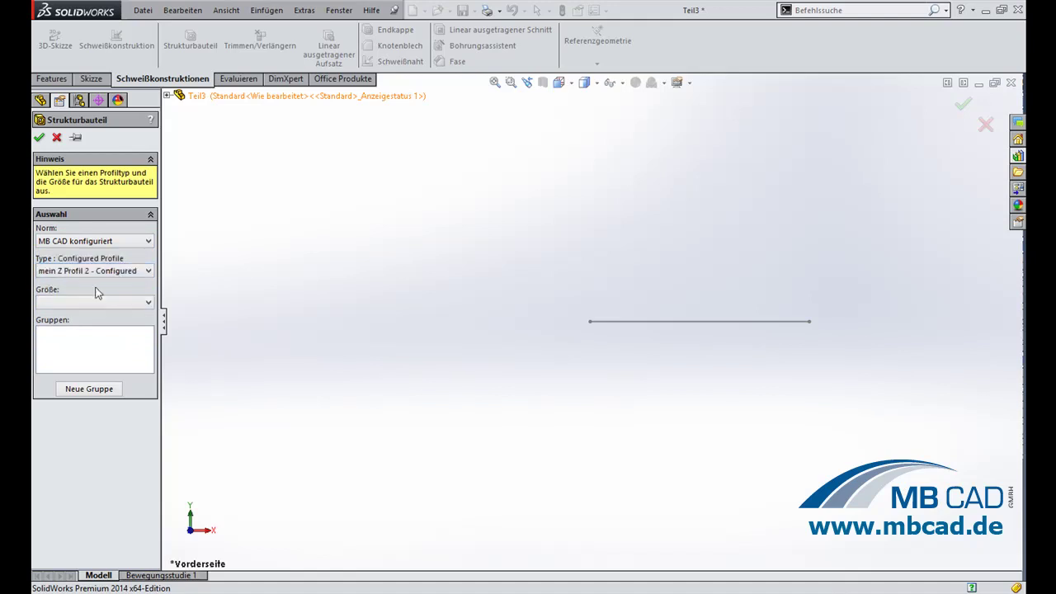
pyautogui.click(148, 302)
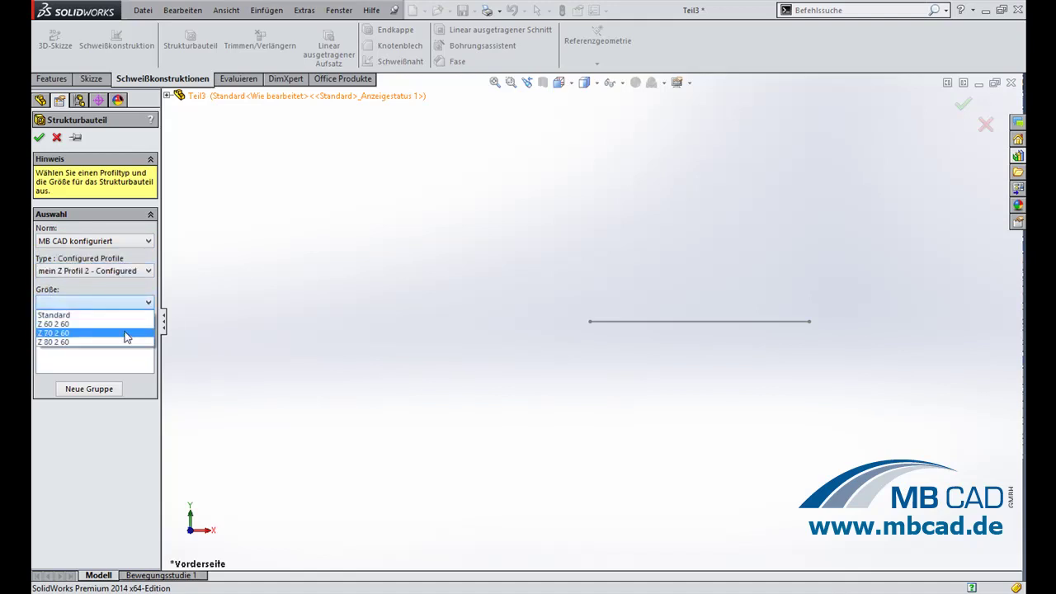
pyautogui.click(128, 324)
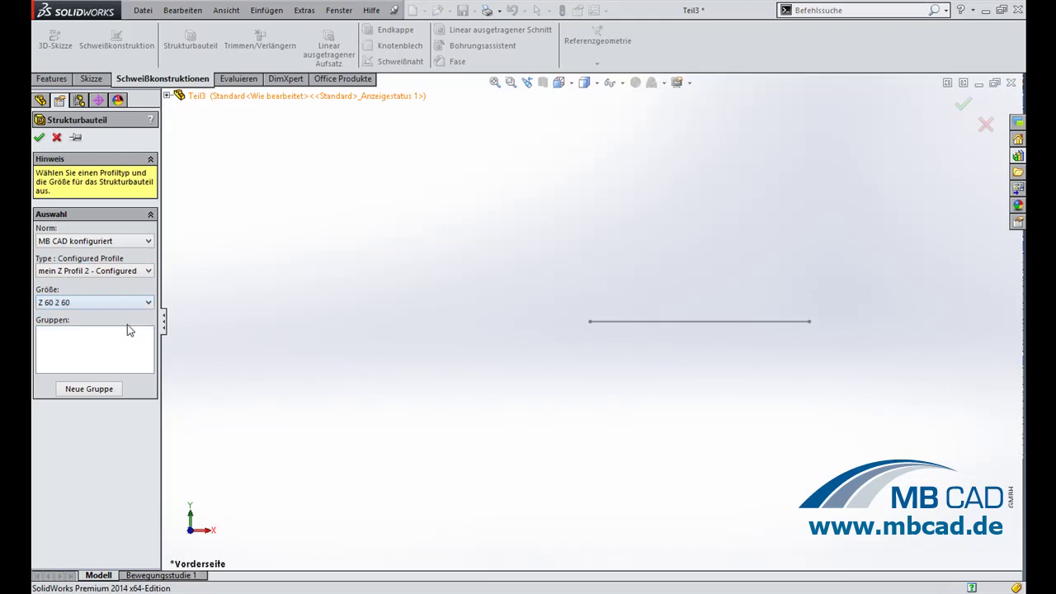
# - Place the Z 60 2 60 member along the 100 mm line and confirm it
pyautogui.click(708, 322)
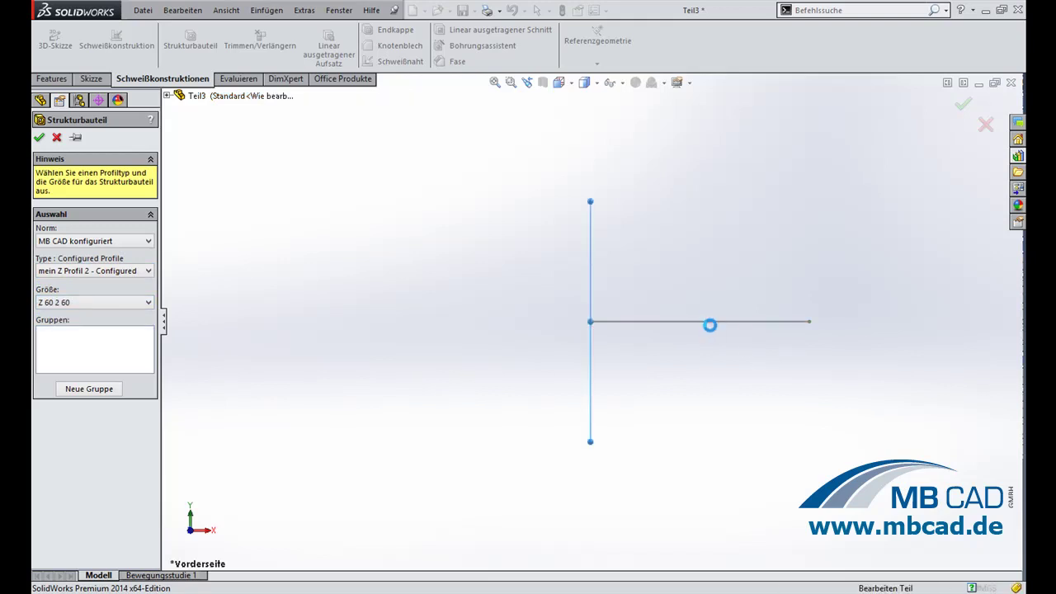
pyautogui.moveTo(721, 363)
pyautogui.mouseDown(button='middle')
pyautogui.moveTo(654, 394)
pyautogui.moveTo(741, 207)
pyautogui.mouseUp(button='middle')
pyautogui.press('f')
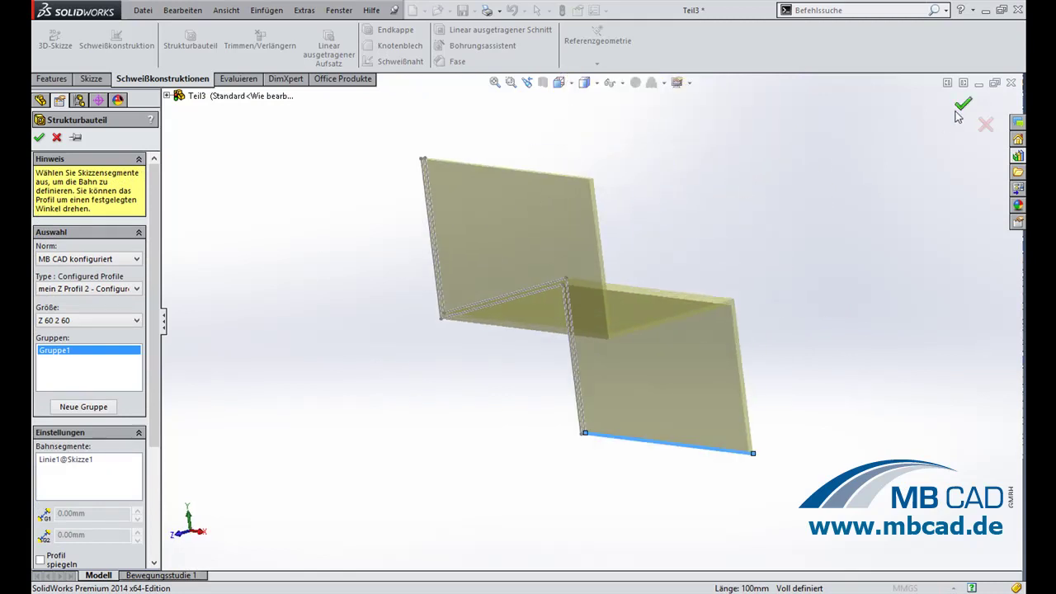
pyautogui.click(963, 105)
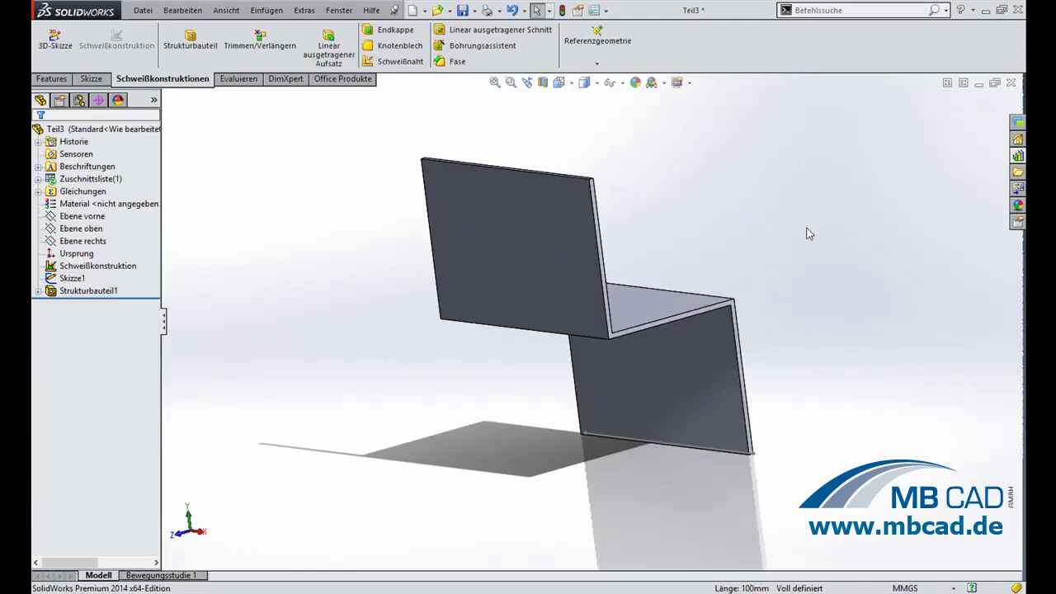